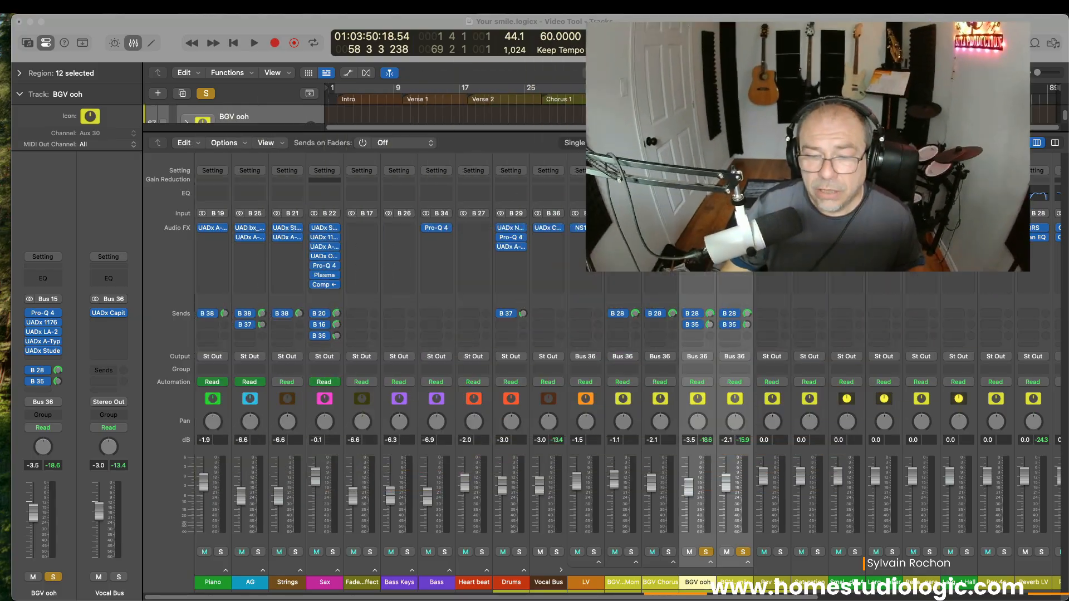
Step: Close the Mixer and show the Bus 35 'High Sat' aux with Phat FX in the inspector
click(687, 327)
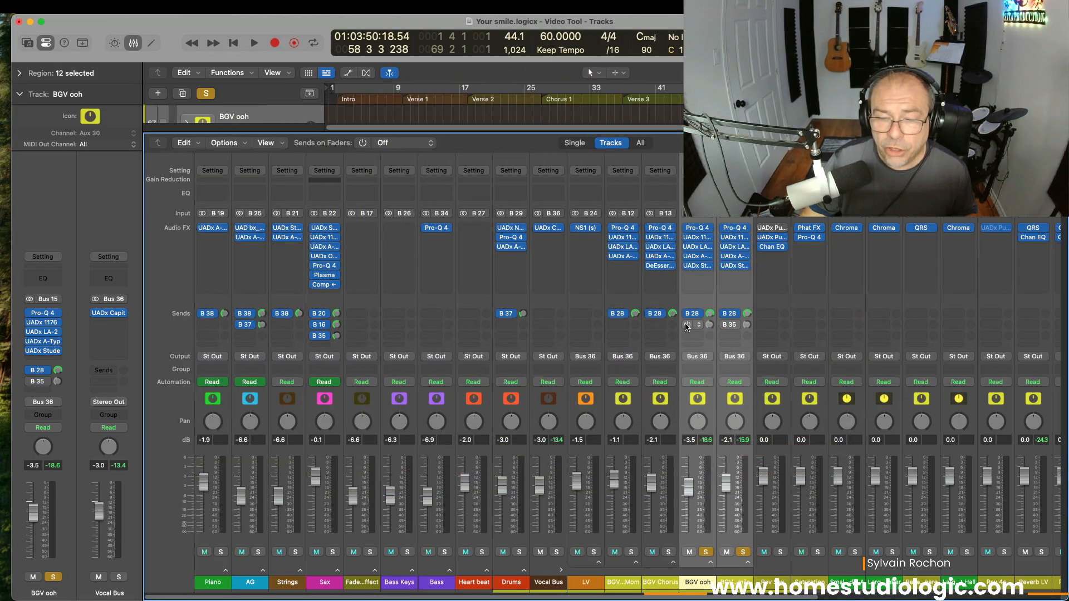
key(x)
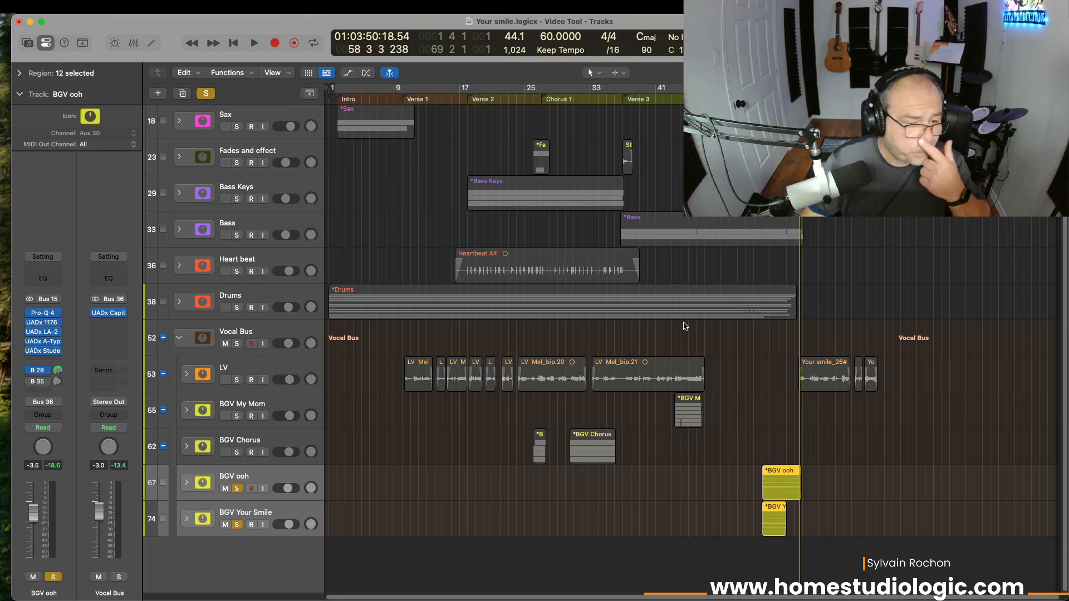
click(58, 383)
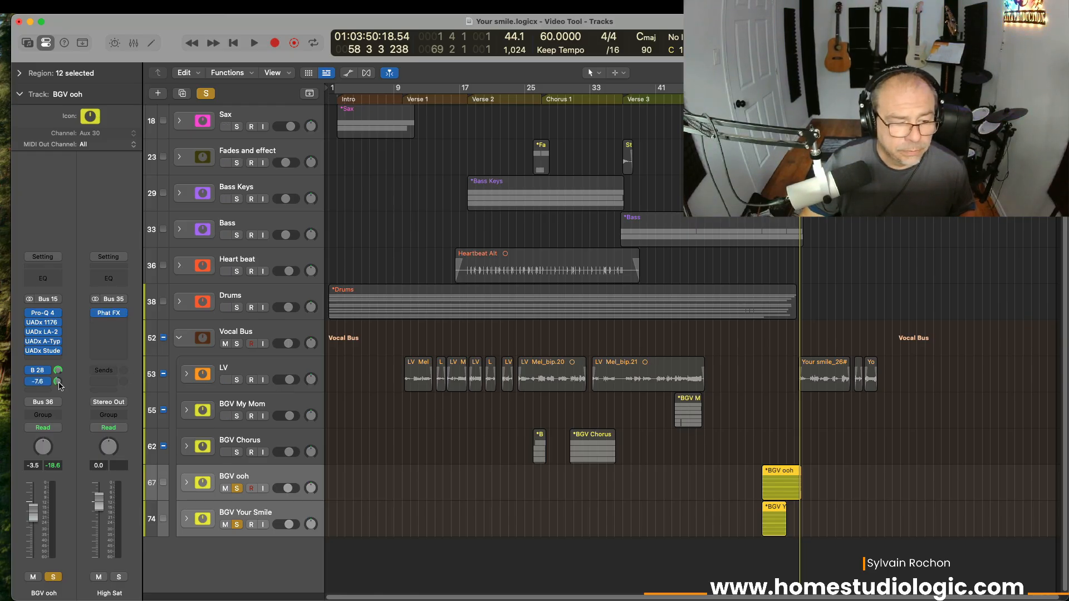
click(31, 382)
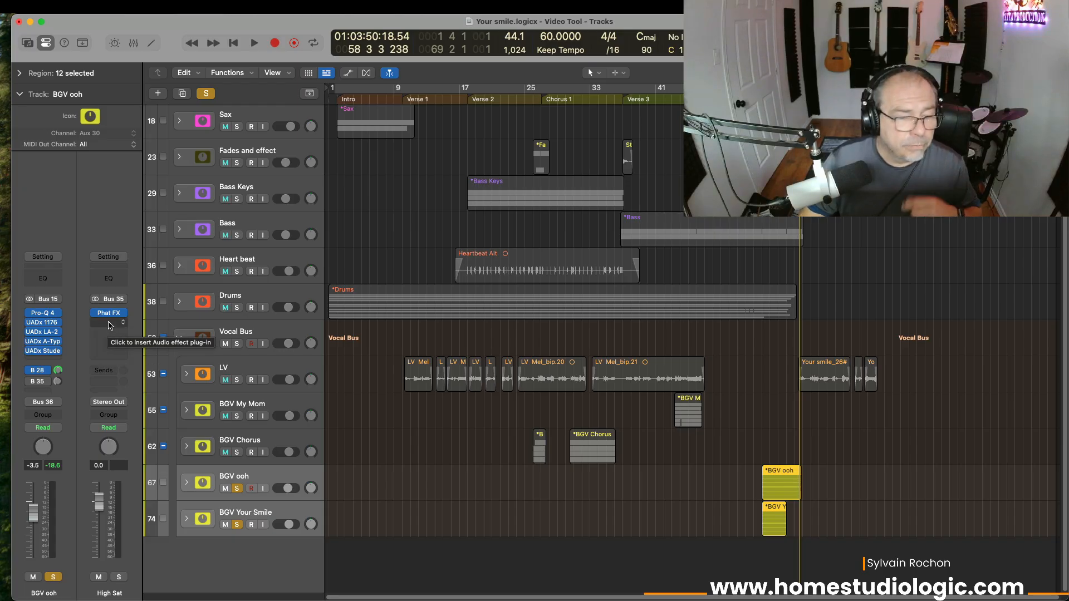
Step: Give High Sat's Phat FX a 1026–15597 Hz Bandpass and 65.5% Sat, then close the window
click(109, 314)
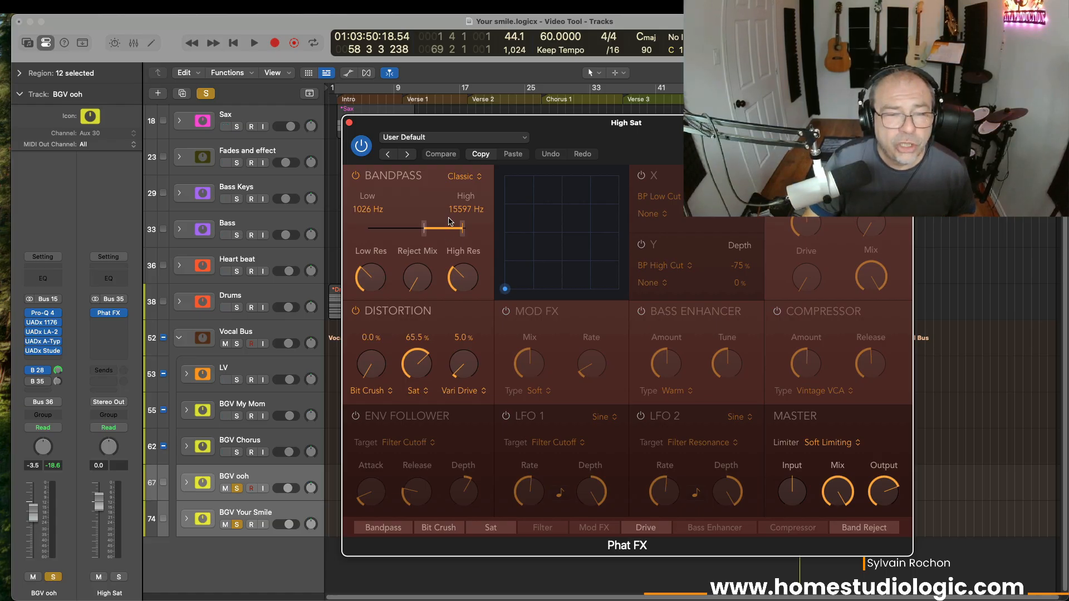
click(349, 124)
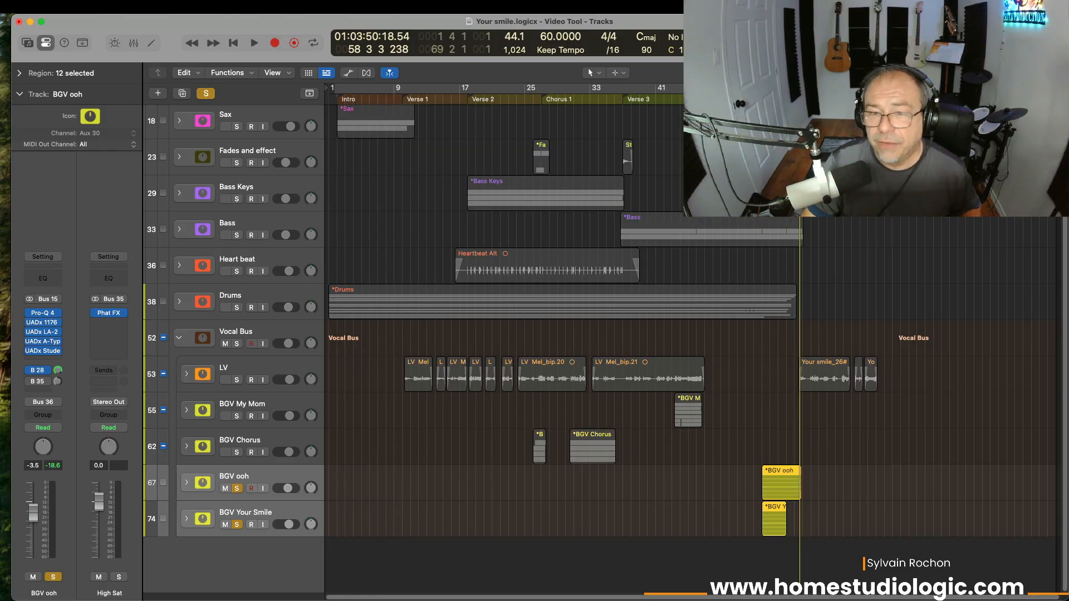
Step: From bar 54, reopen the Mixer and play the backing vocals through the saturated High Sat return
click(762, 89)
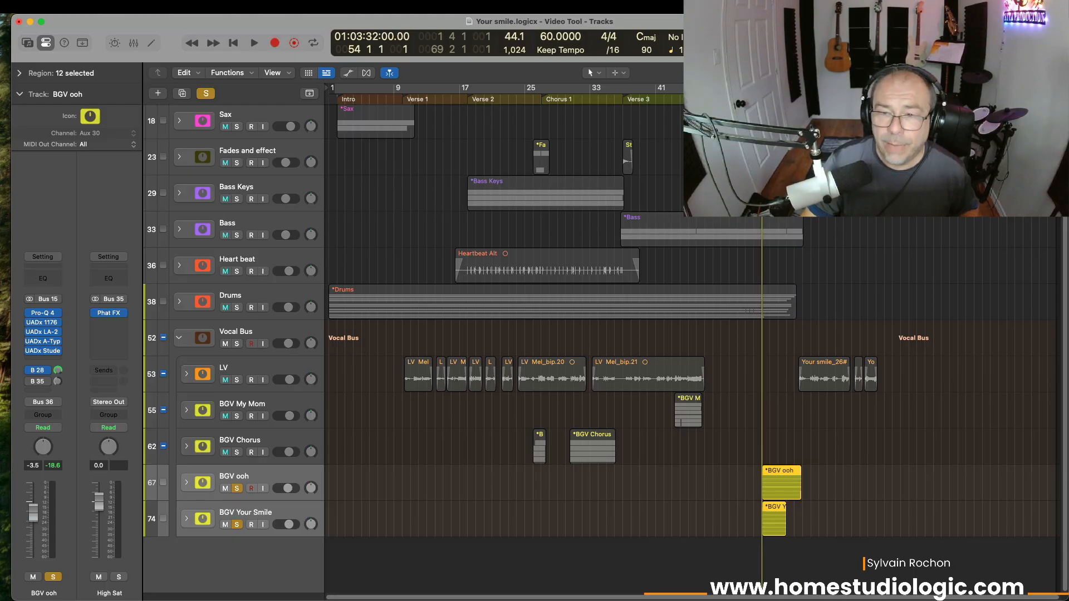
key(x)
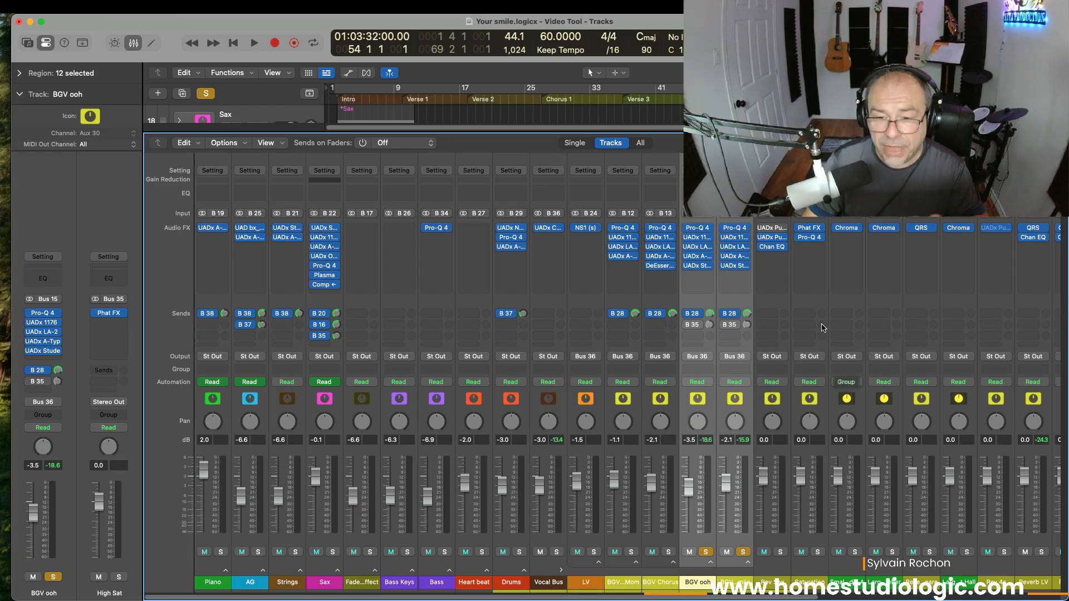
key(space)
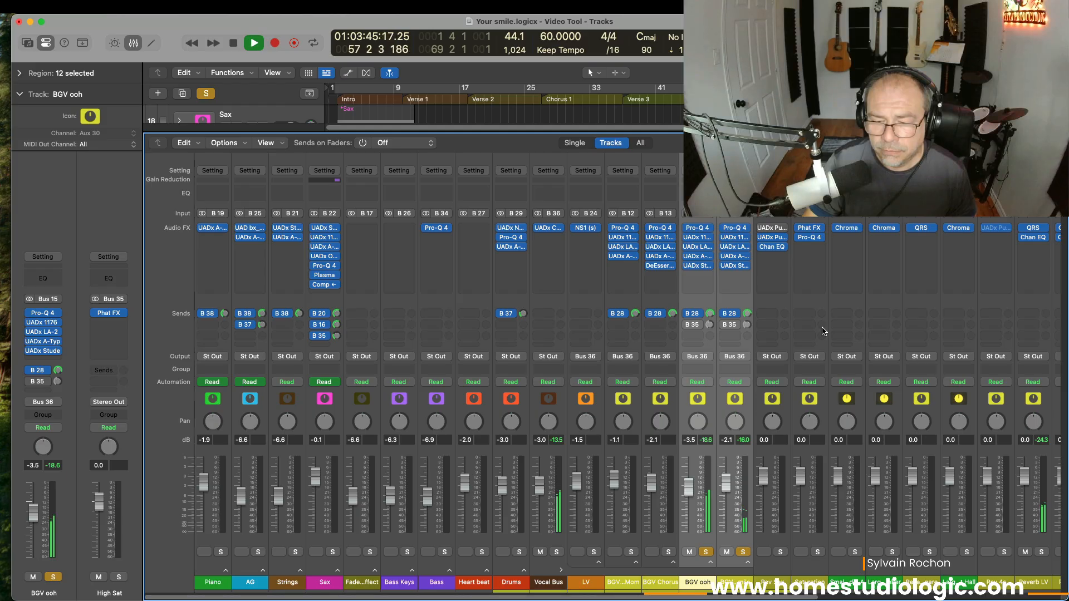
key(space)
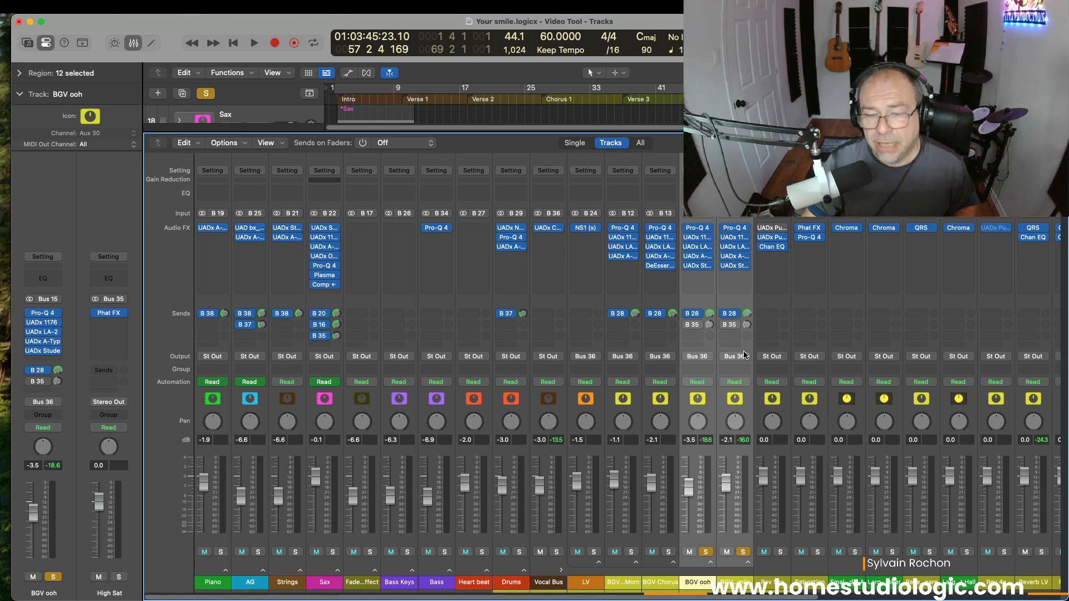
key(space)
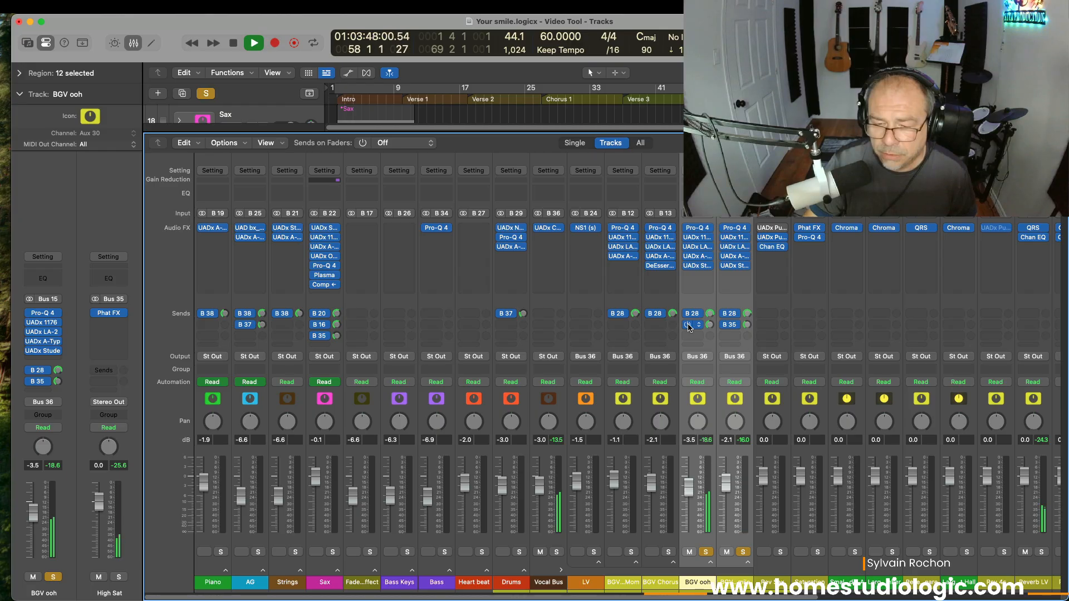
key(space)
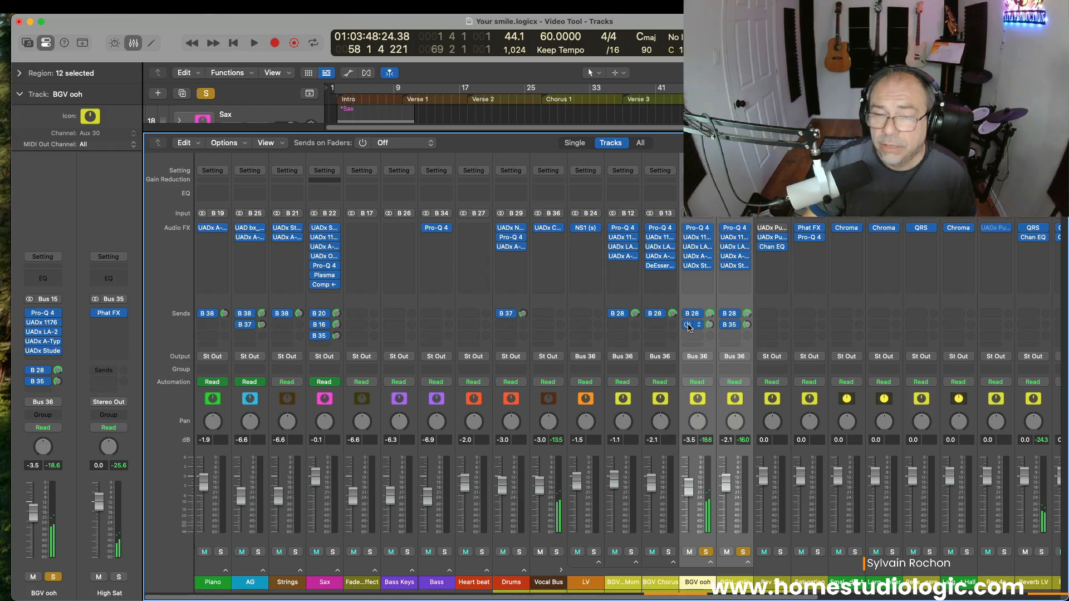
key(space)
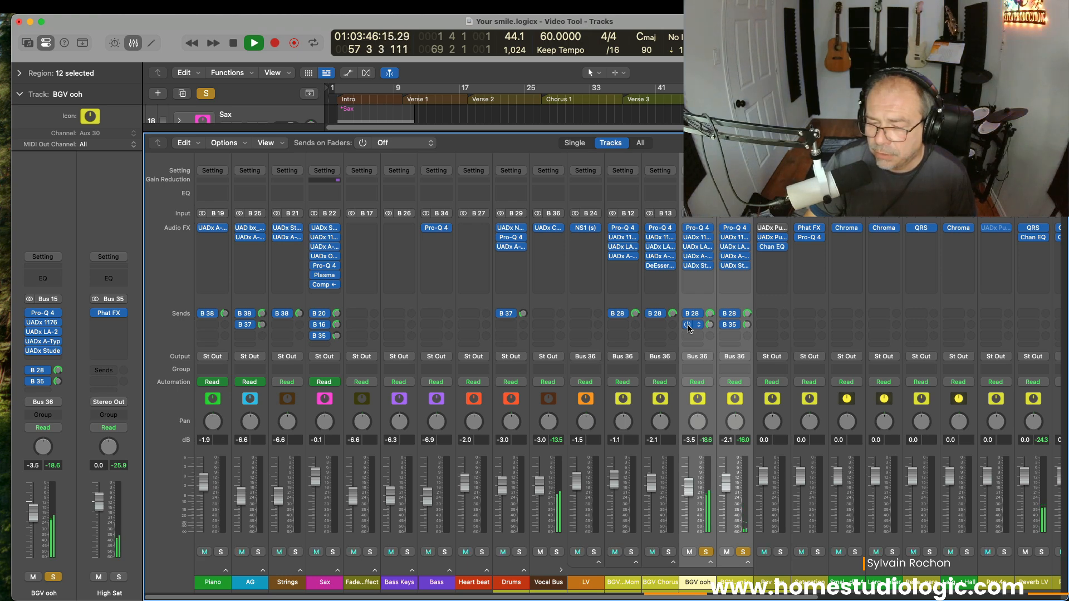
key(space)
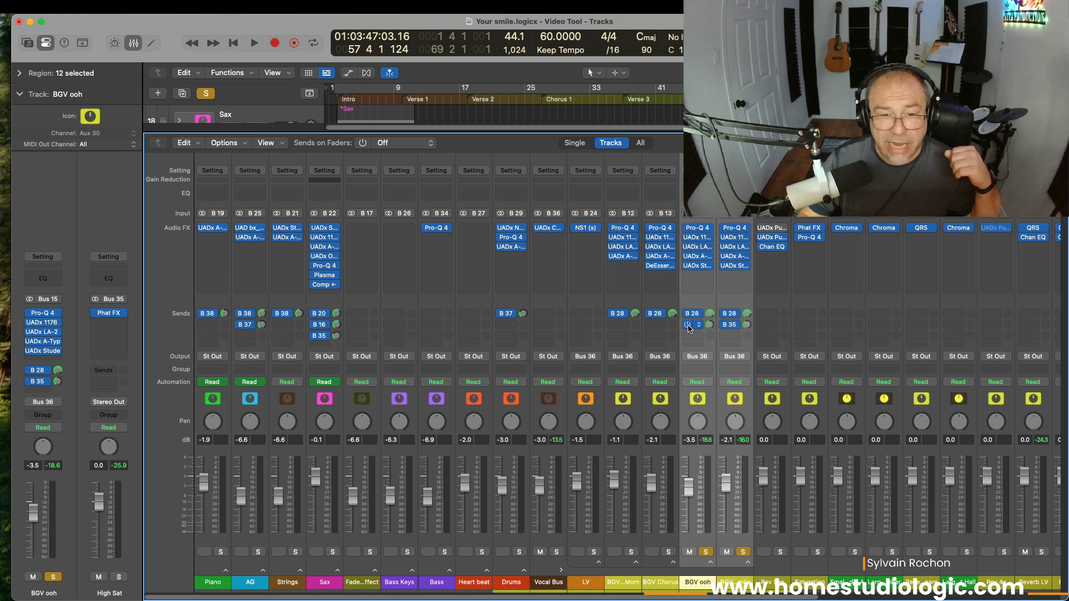
Step: Select the Bass, place the playhead at Chorus 1, solo the Bass and unsolo BGV
click(432, 456)
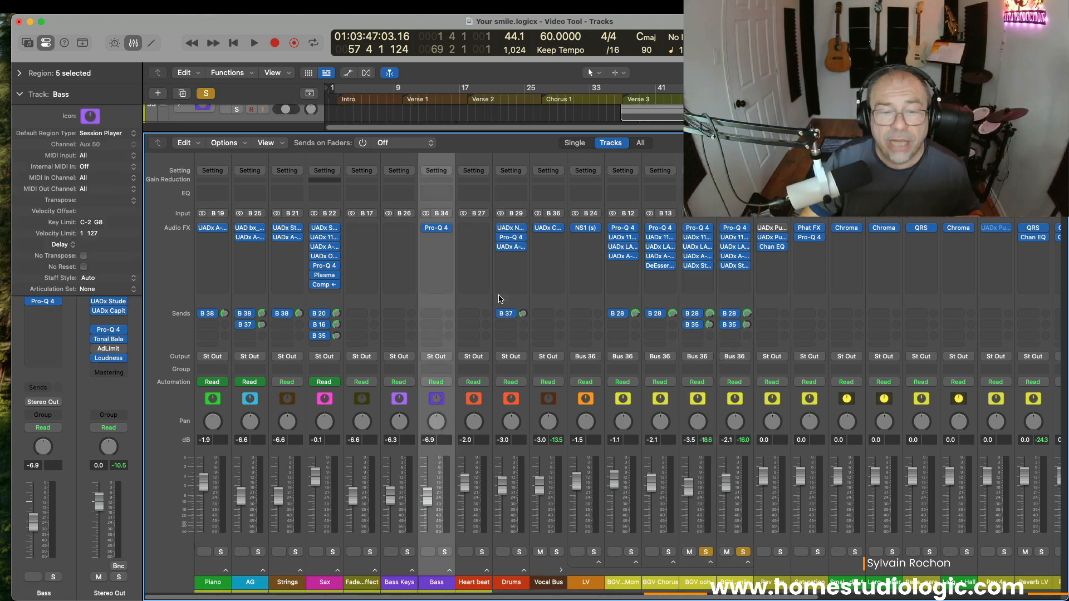
click(541, 108)
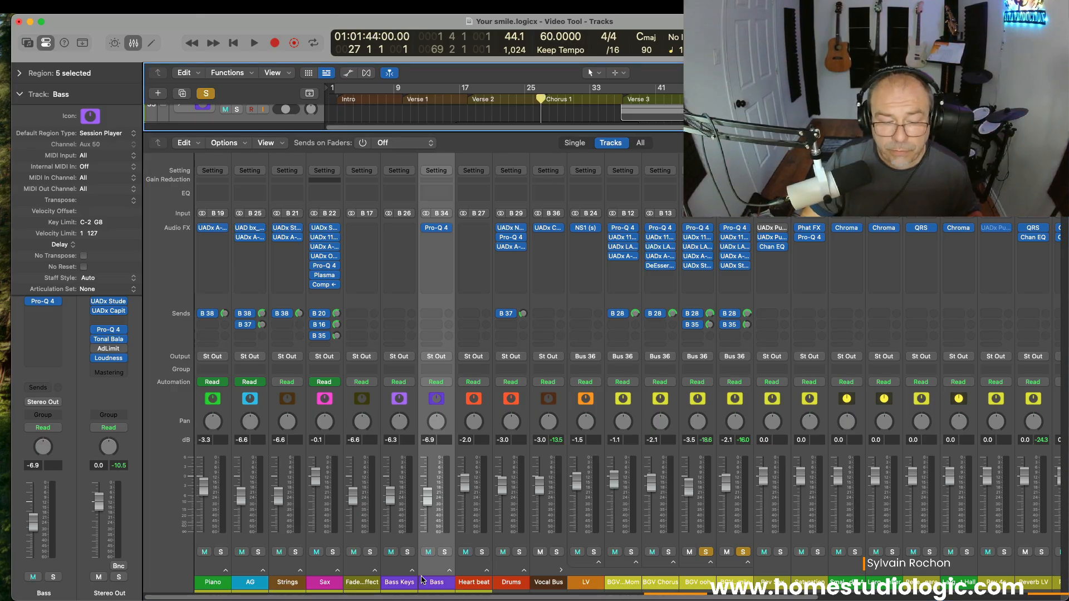
click(444, 551)
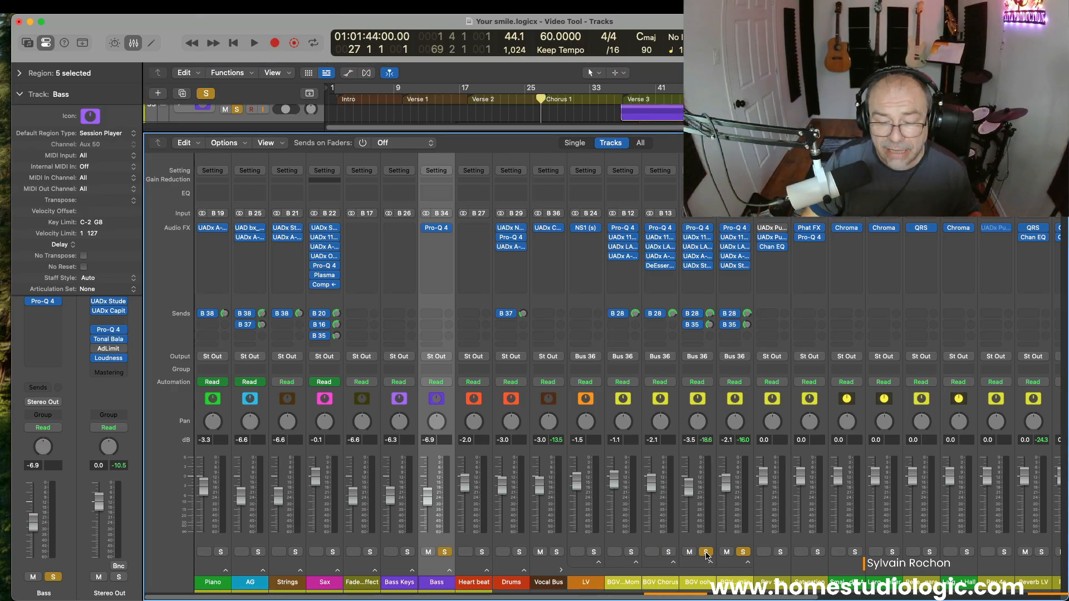
click(746, 552)
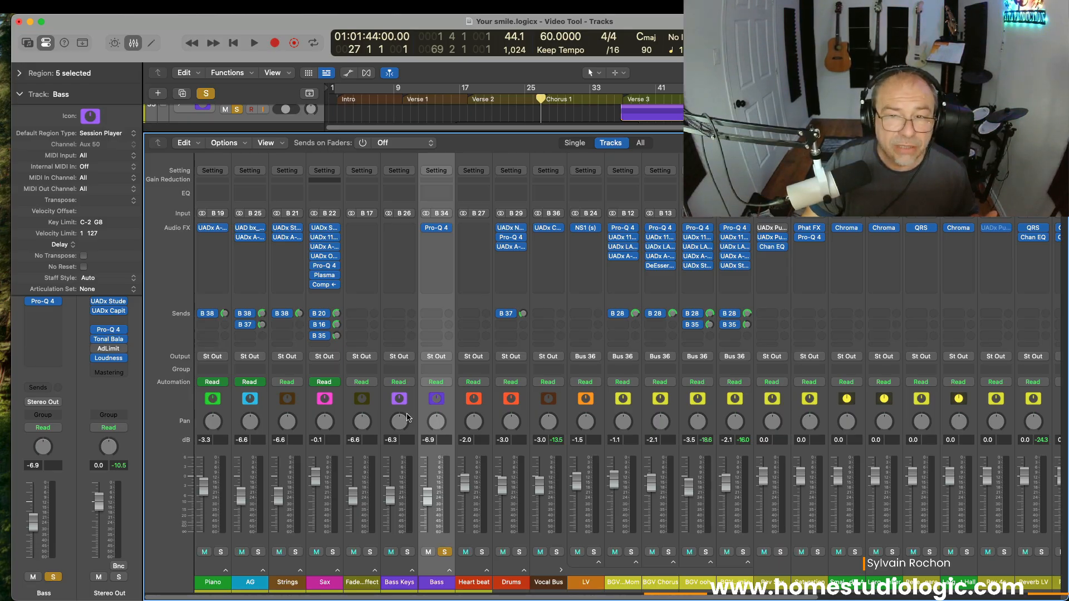
Step: Play from Chorus 1 into Verse 3 and stop at bar 37
key(space)
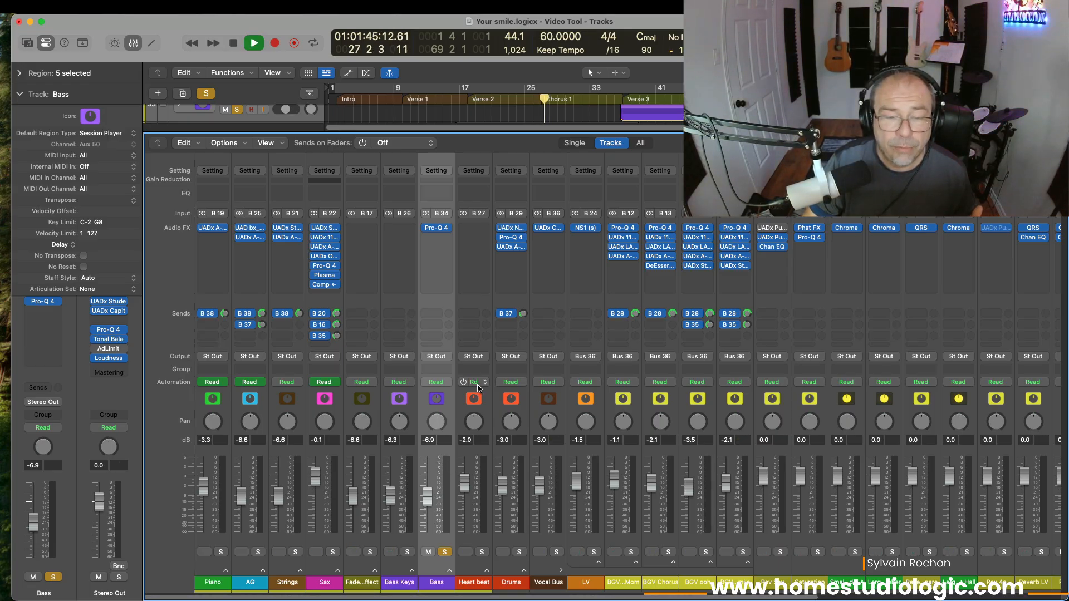
click(618, 99)
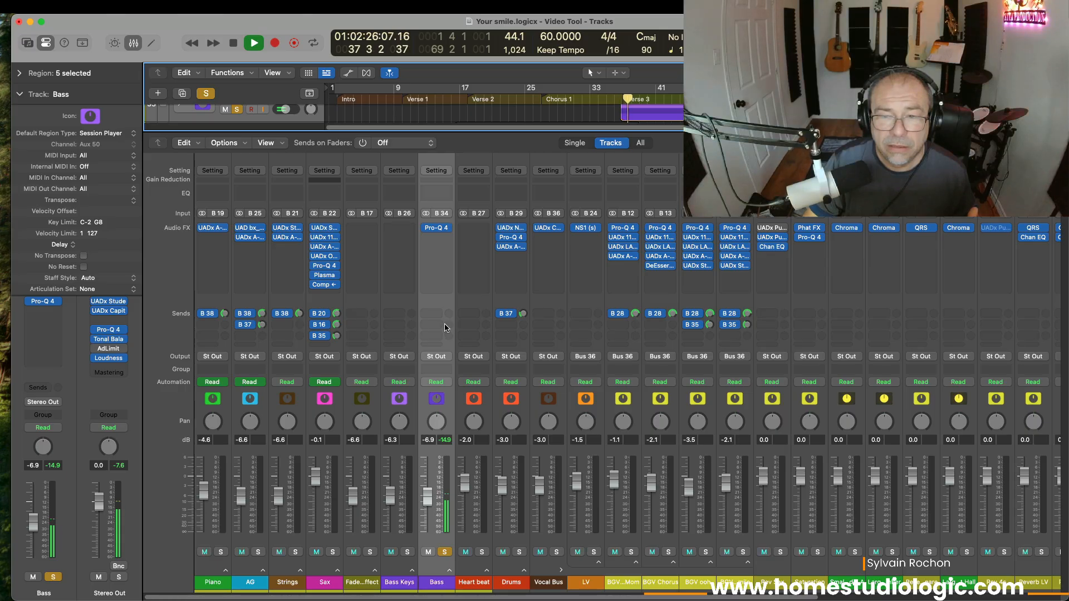
key(space)
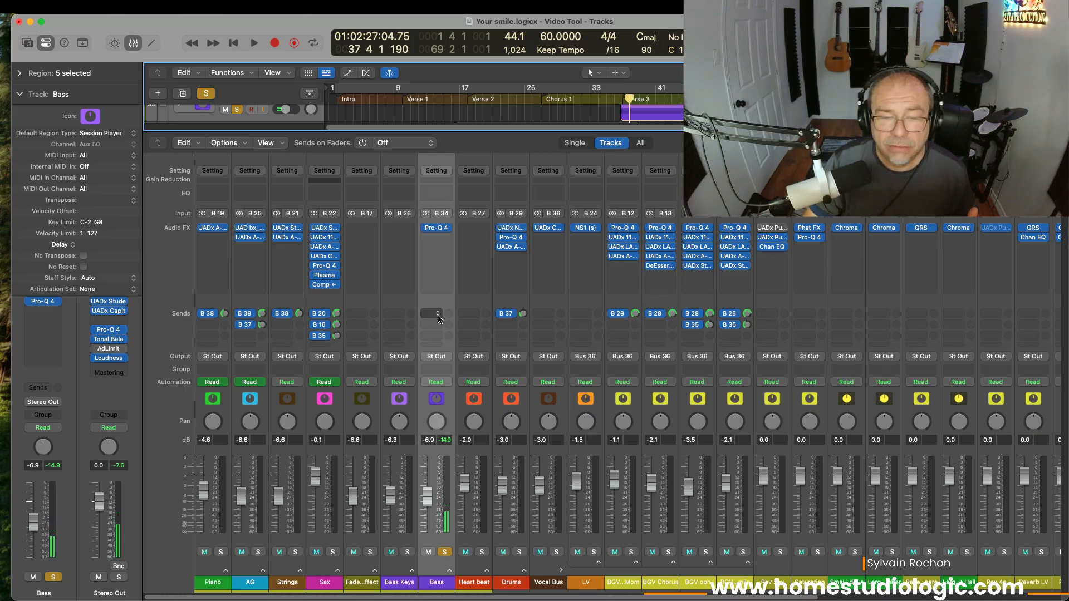
Step: Add a send on the Bass routed to Bus 42, creating the Aux 3 return
click(435, 313)
mouse_move(481, 417)
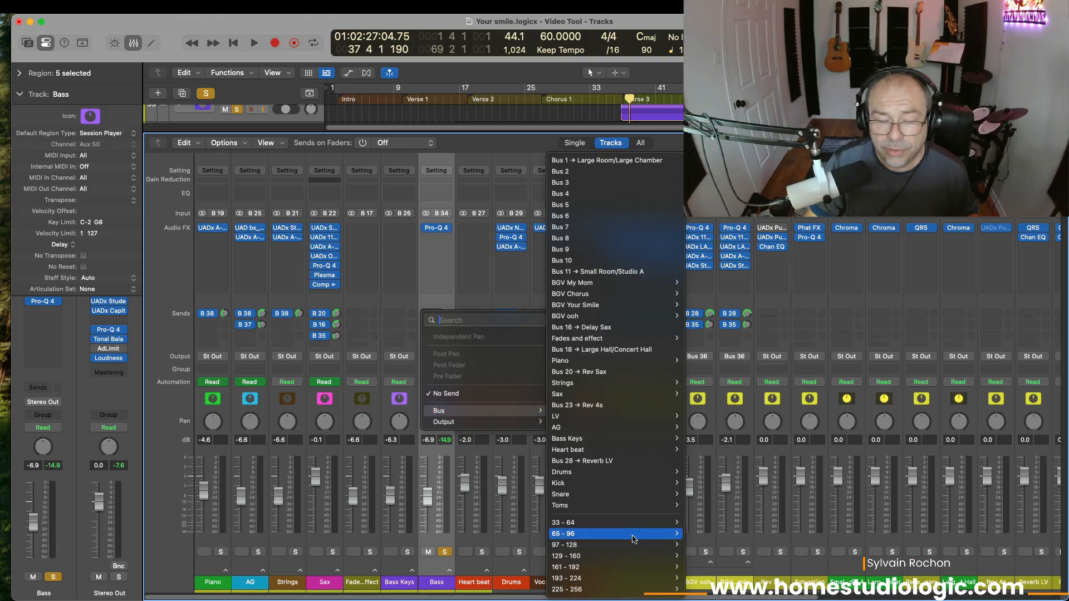
mouse_move(642, 526)
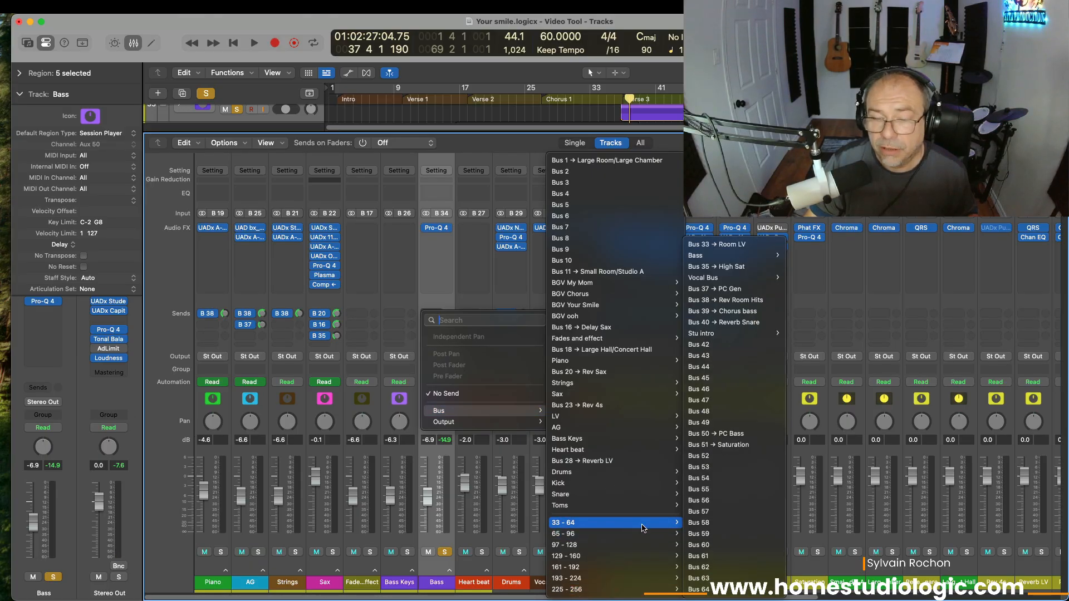
click(710, 350)
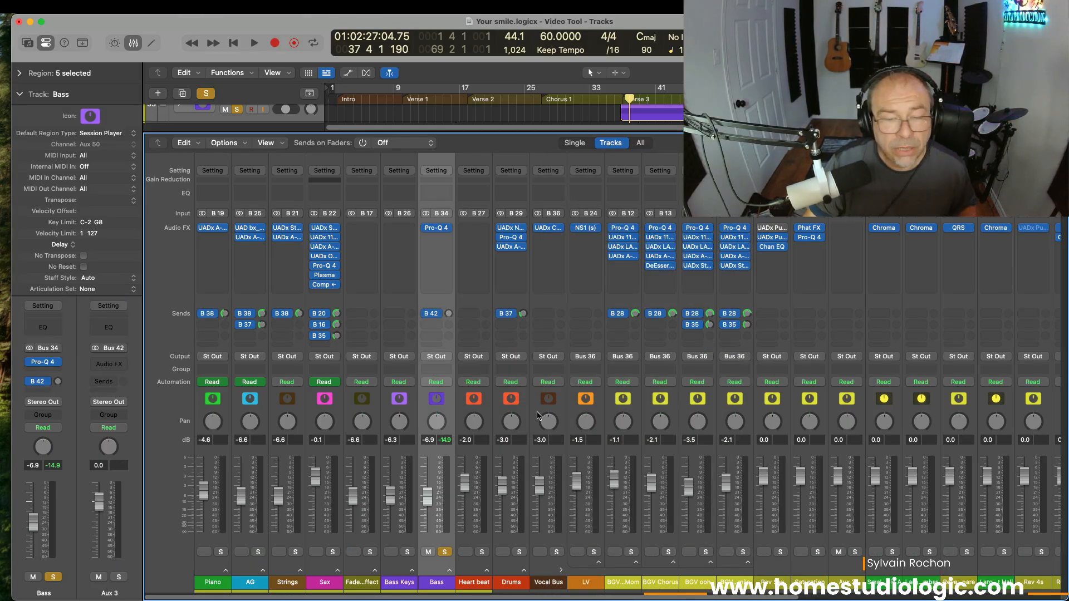
Step: Collapse the inspector's region and track parameters and insert Phat FX on Aux 3
click(17, 73)
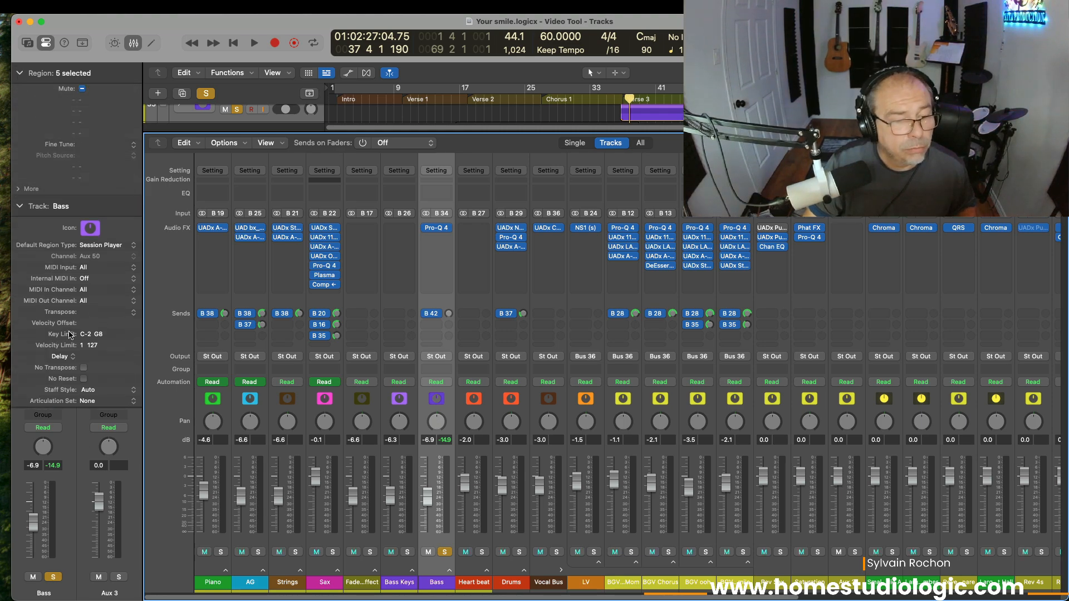
click(19, 73)
click(20, 95)
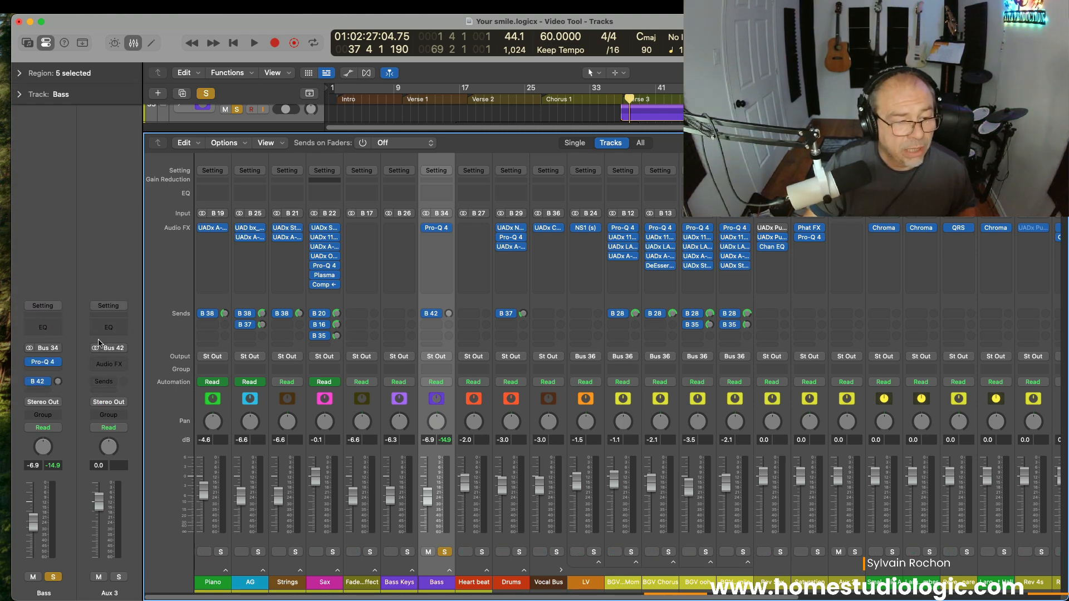
click(115, 367)
mouse_move(115, 367)
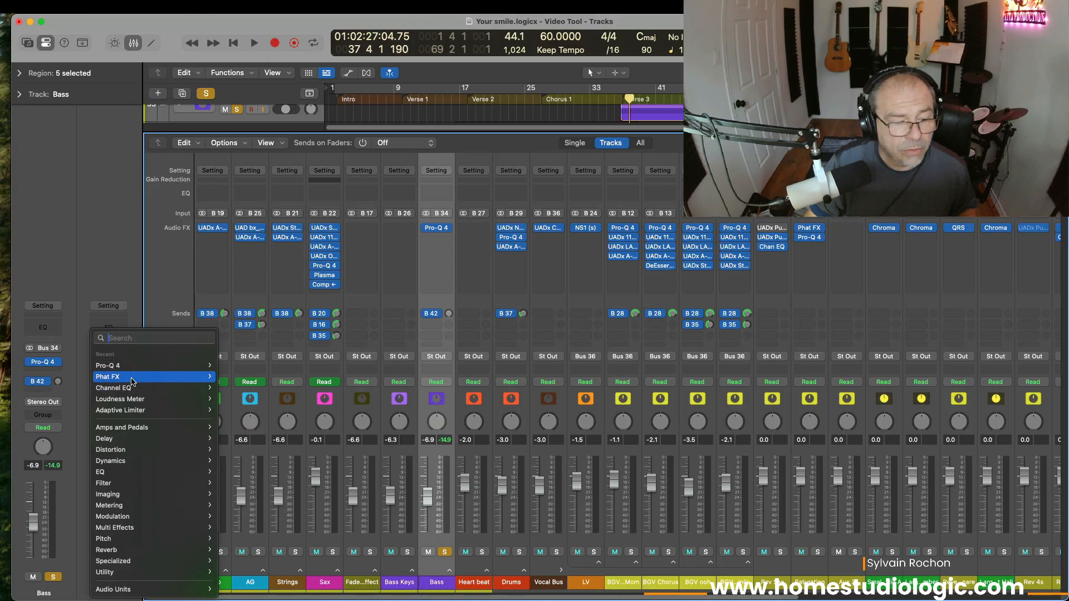
click(230, 378)
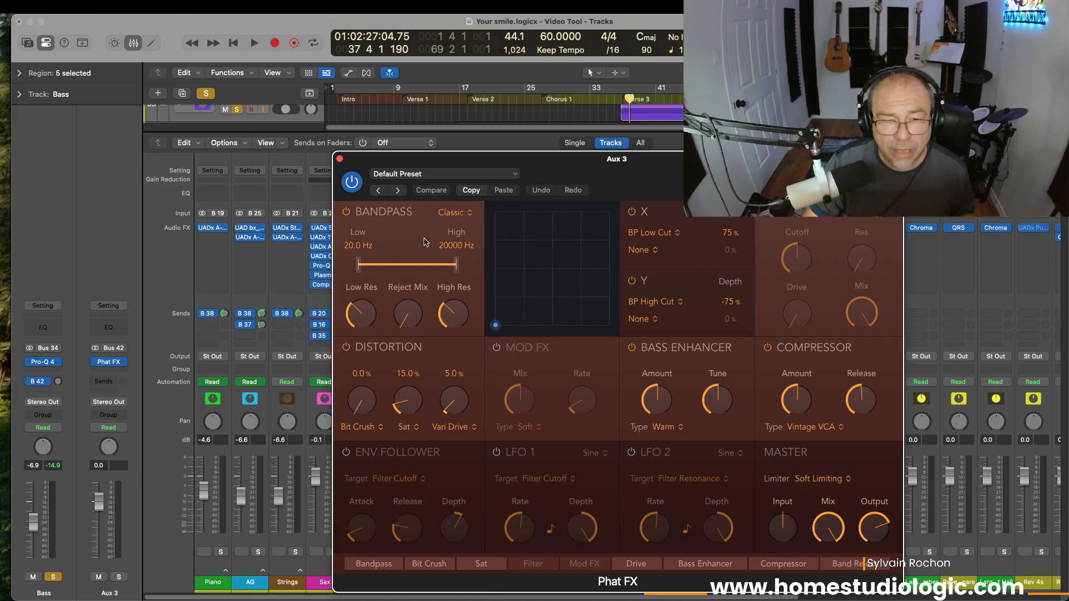
Step: Narrow the Phat FX Bandpass to 905.8 Hz–8913 Hz
click(346, 212)
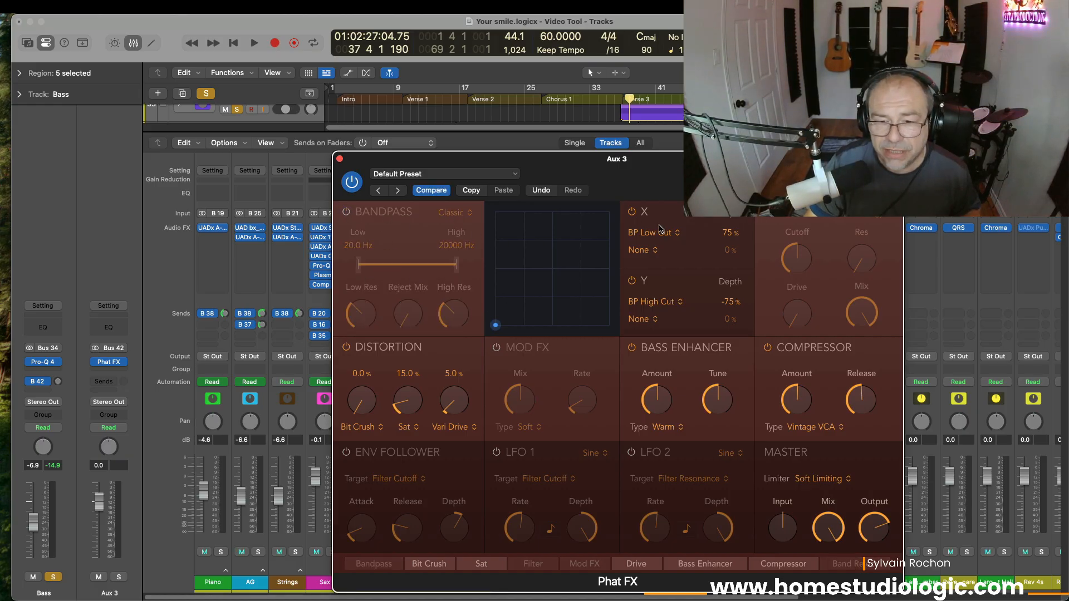
click(632, 212)
click(633, 213)
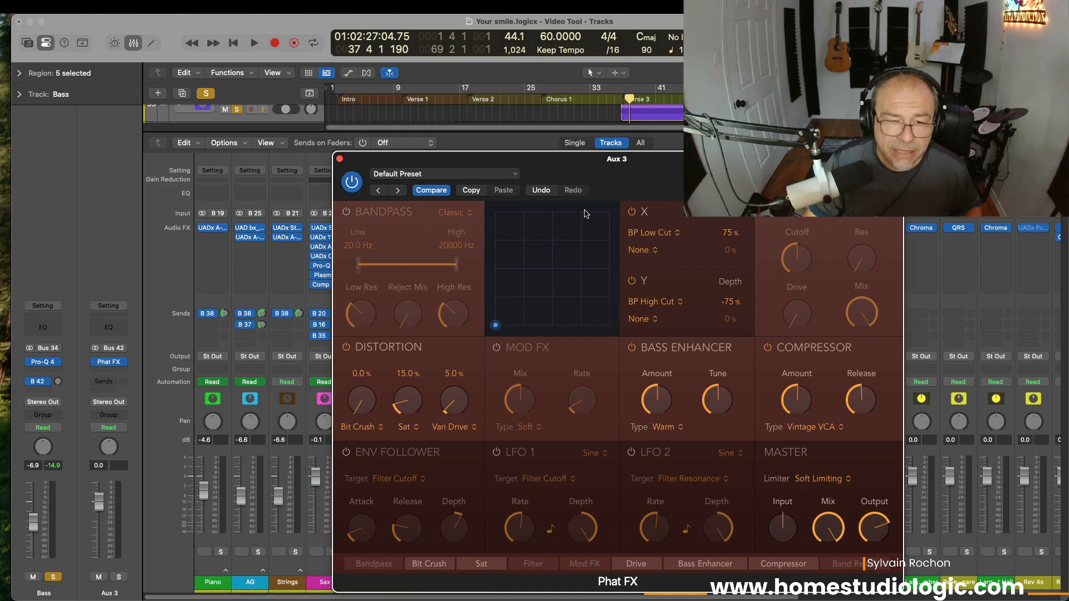
click(346, 212)
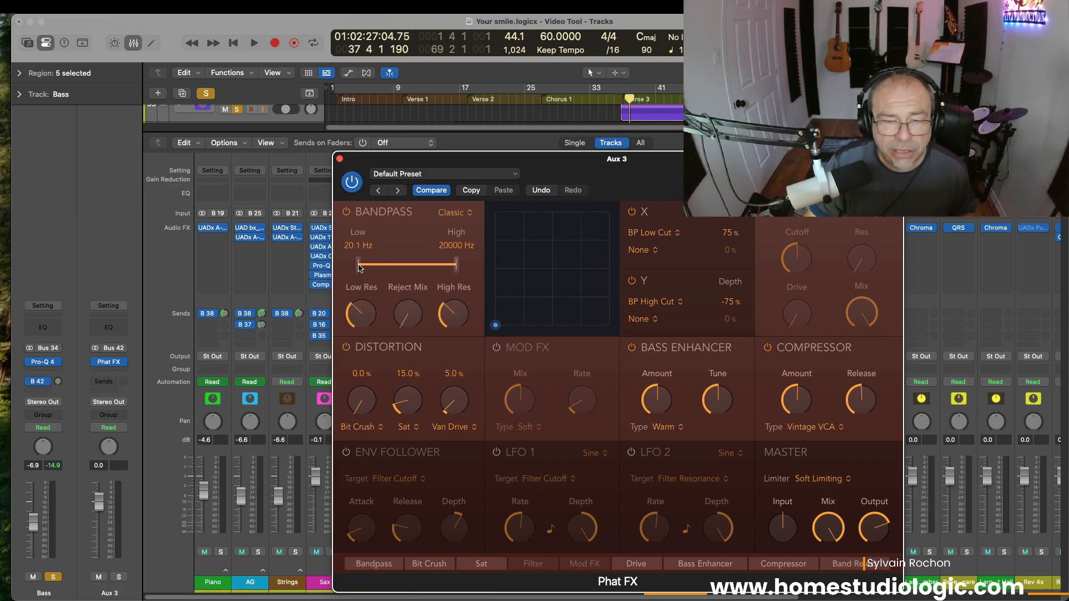
drag(359, 268, 413, 270)
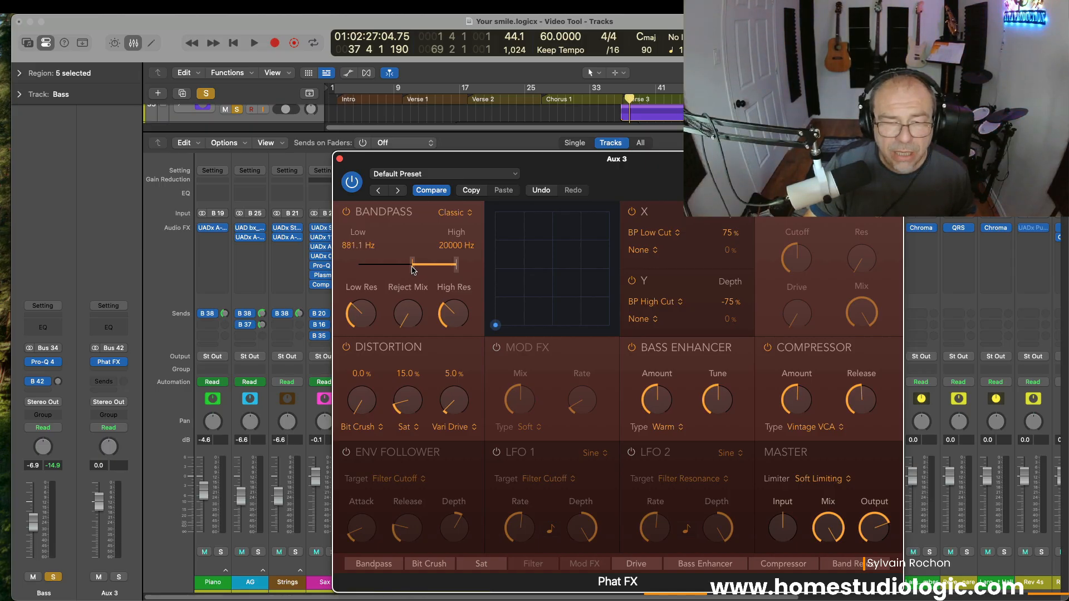
drag(412, 271, 447, 272)
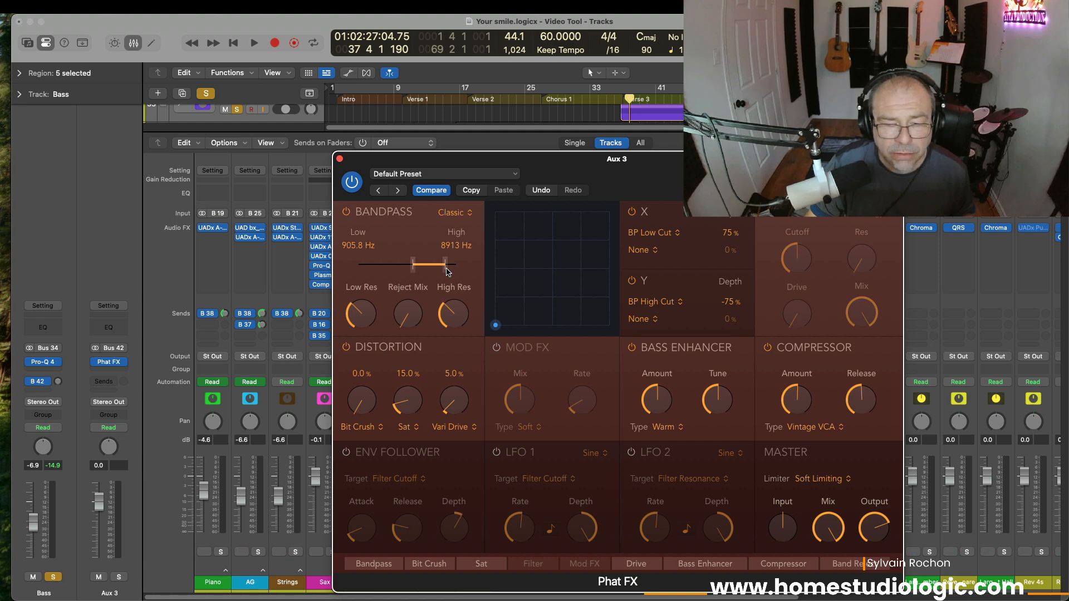
Step: Raise Sat to 79.1%, switch off Bass Enhancer and Compressor, and move the window aside
drag(419, 412, 413, 304)
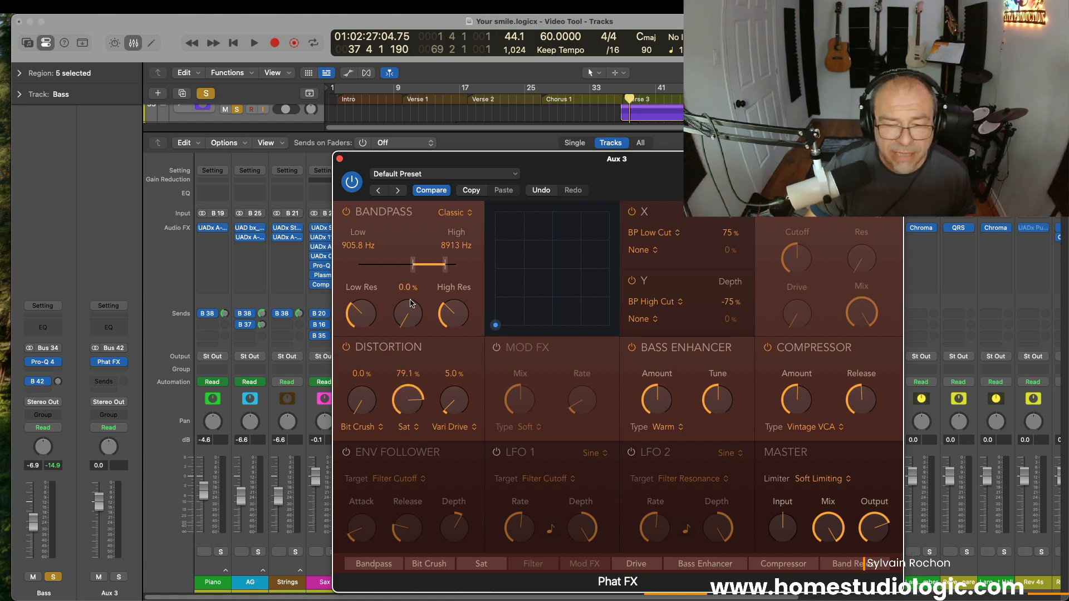
click(631, 347)
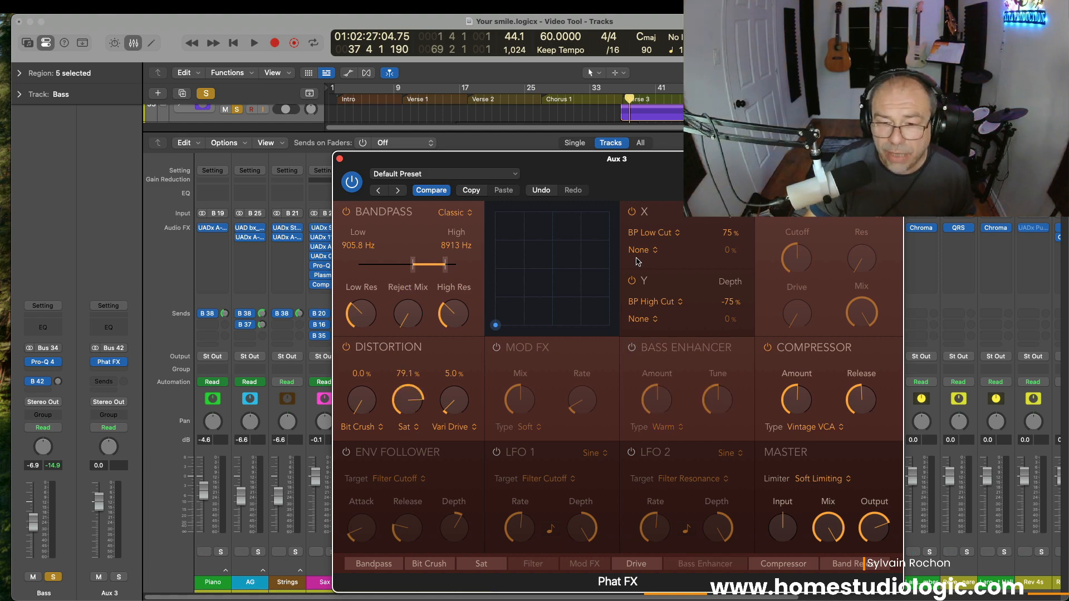
click(631, 211)
click(766, 347)
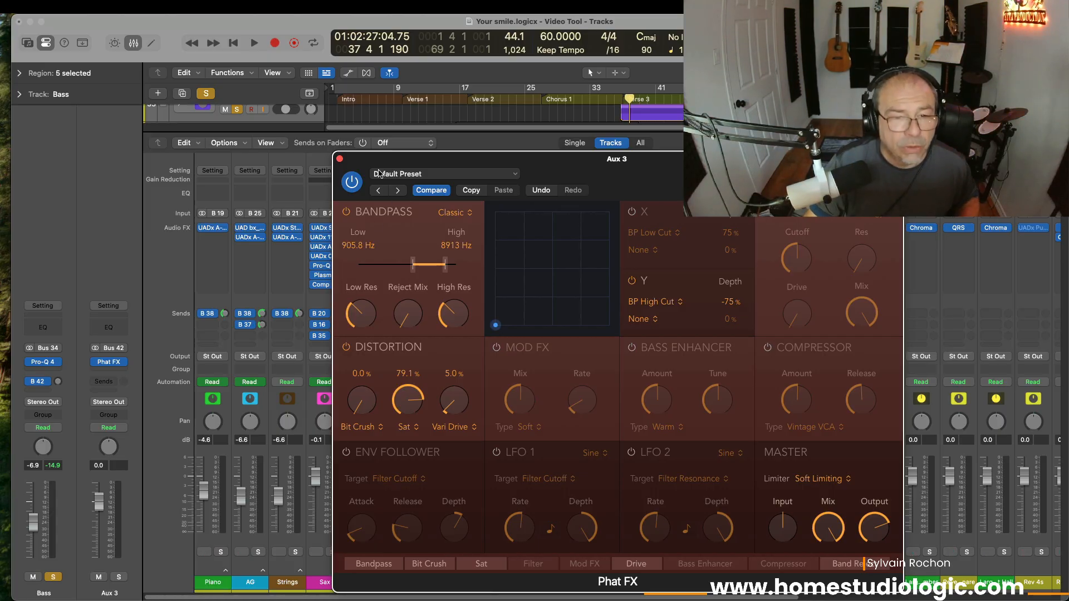
drag(374, 161, 647, 169)
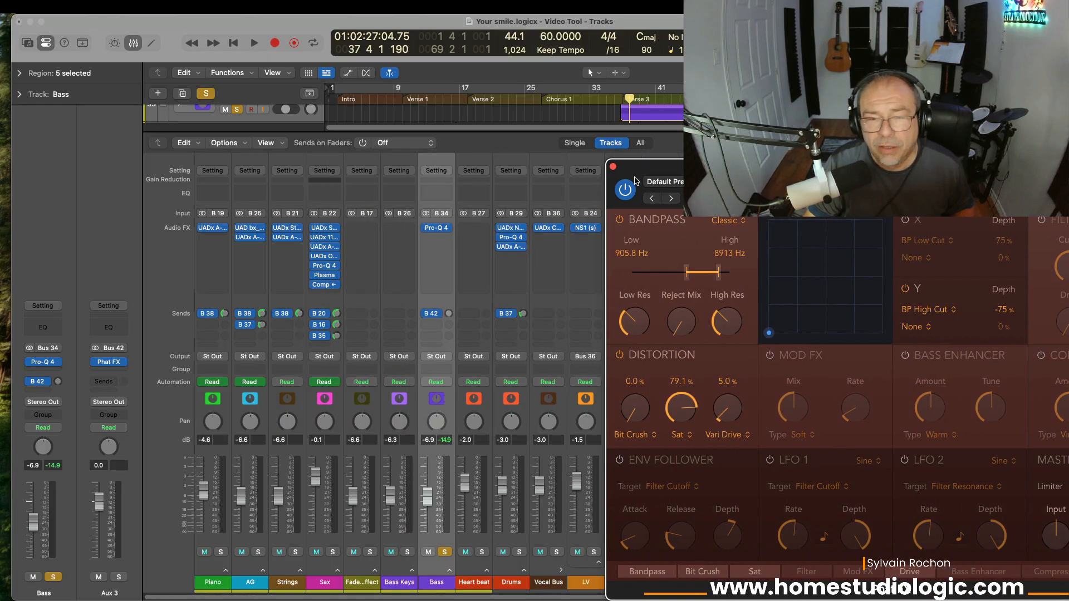
Step: Set the playhead to bar 36 and start playback
click(621, 99)
drag(621, 98, 618, 99)
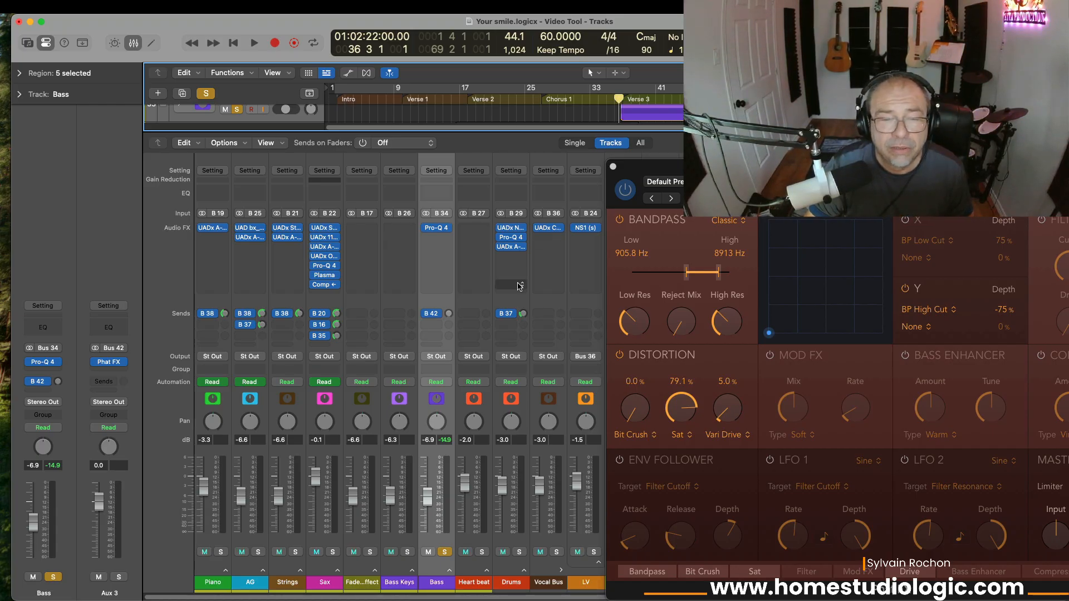
key(space)
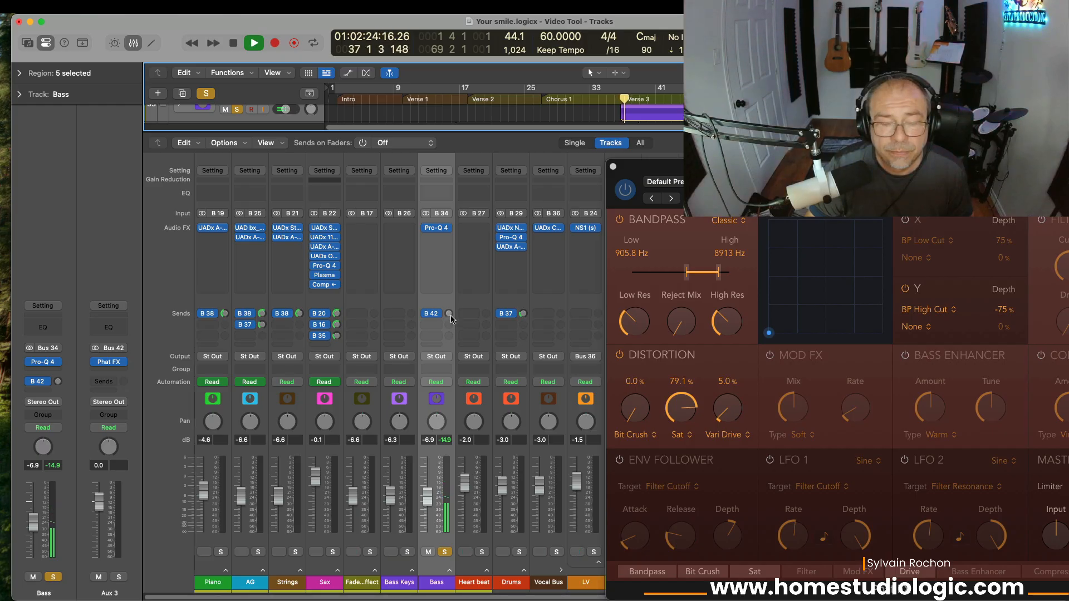
Step: Raise the Bass B 42 send level, toggling the send on and off to compare
drag(450, 315, 457, 246)
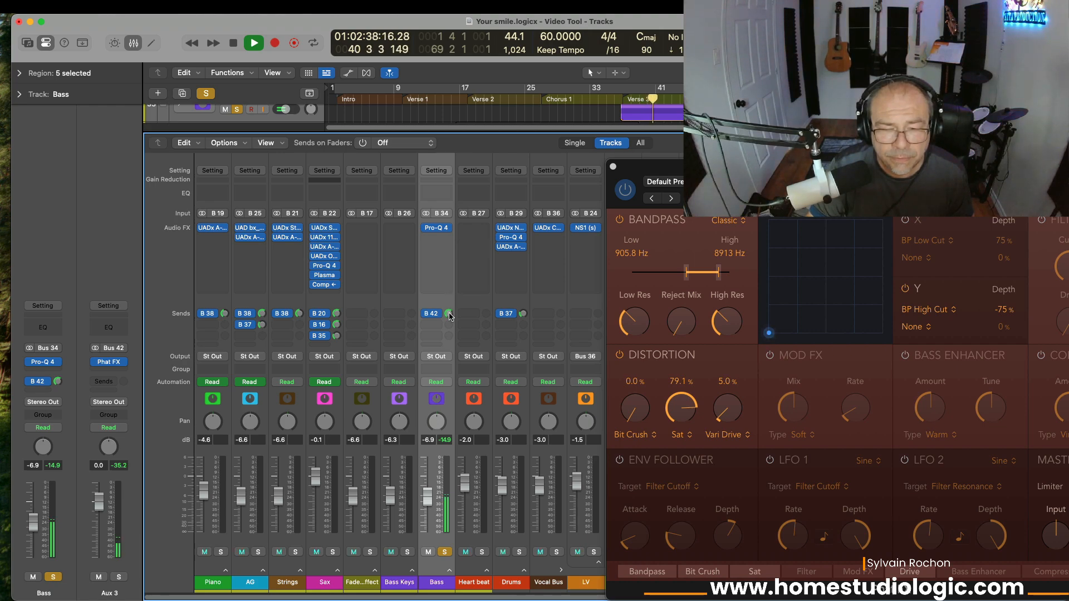
click(426, 314)
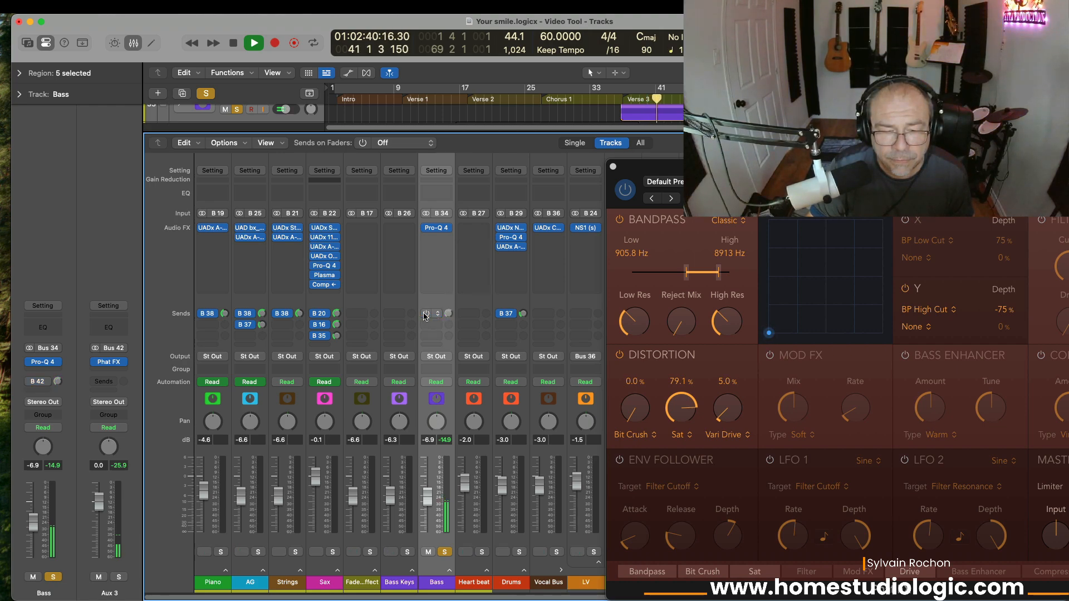
click(425, 314)
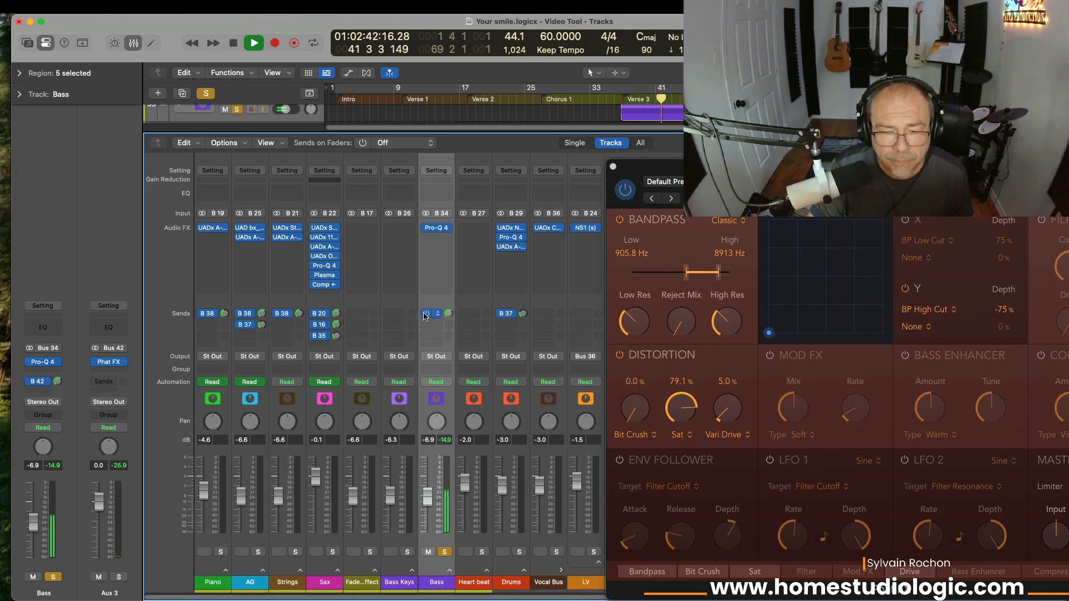
click(426, 315)
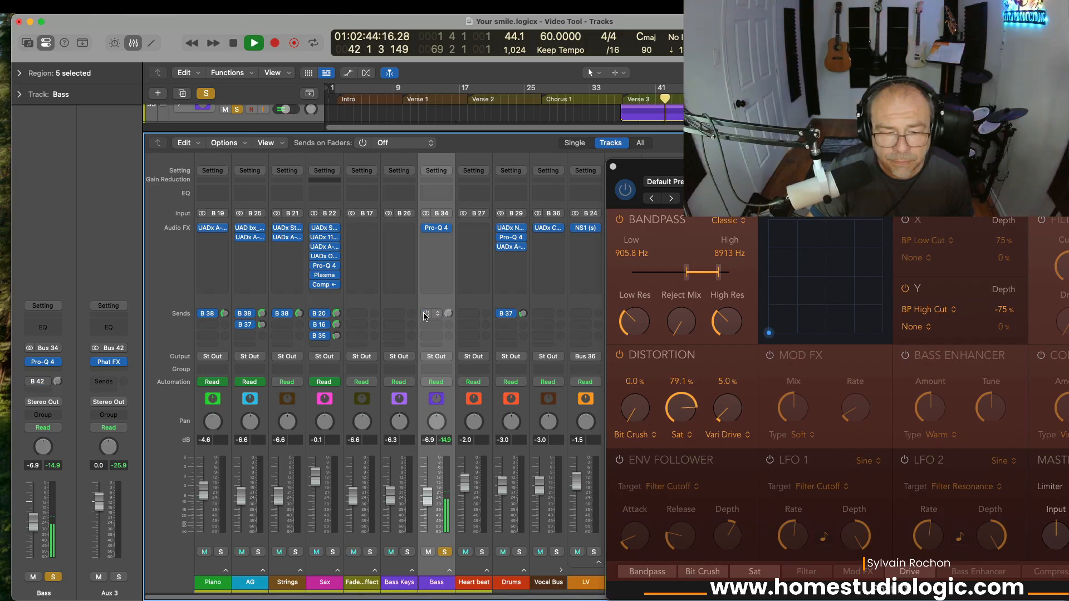
click(425, 315)
click(425, 315)
click(425, 315)
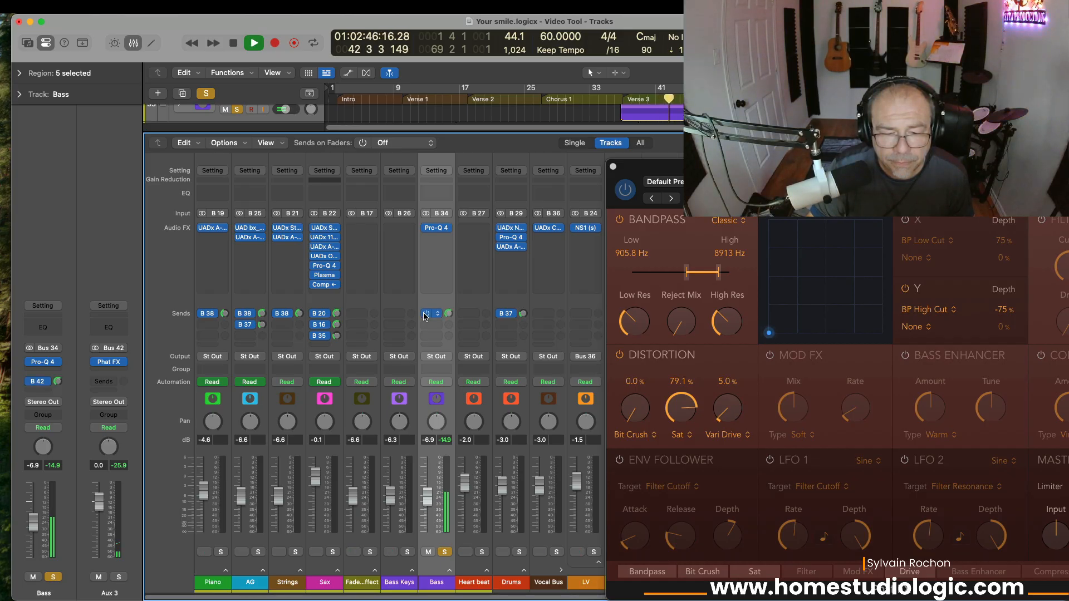
drag(448, 315, 450, 301)
click(429, 315)
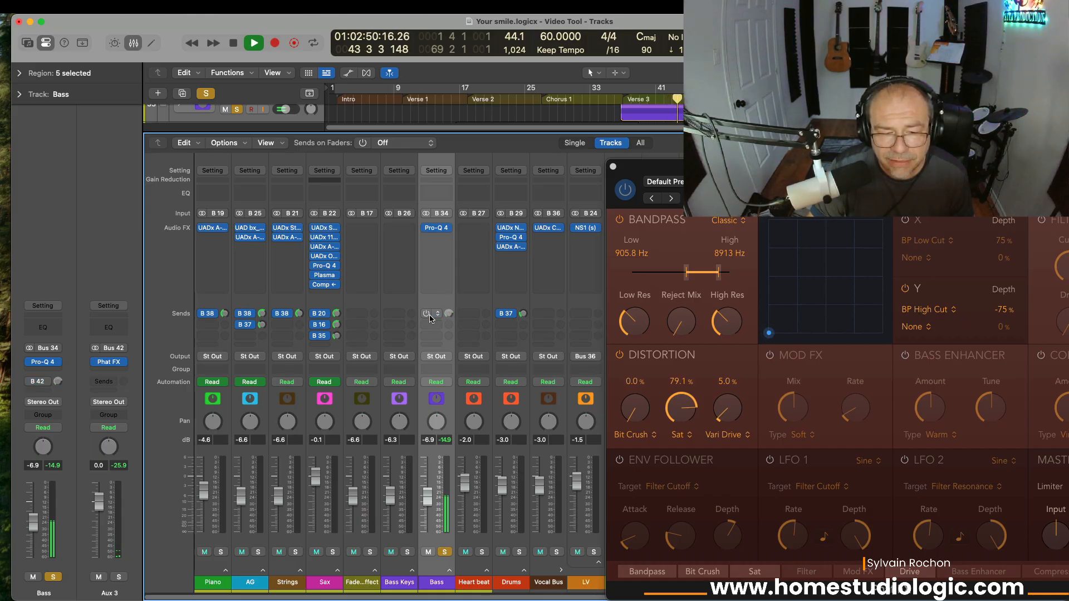
click(429, 315)
click(429, 315)
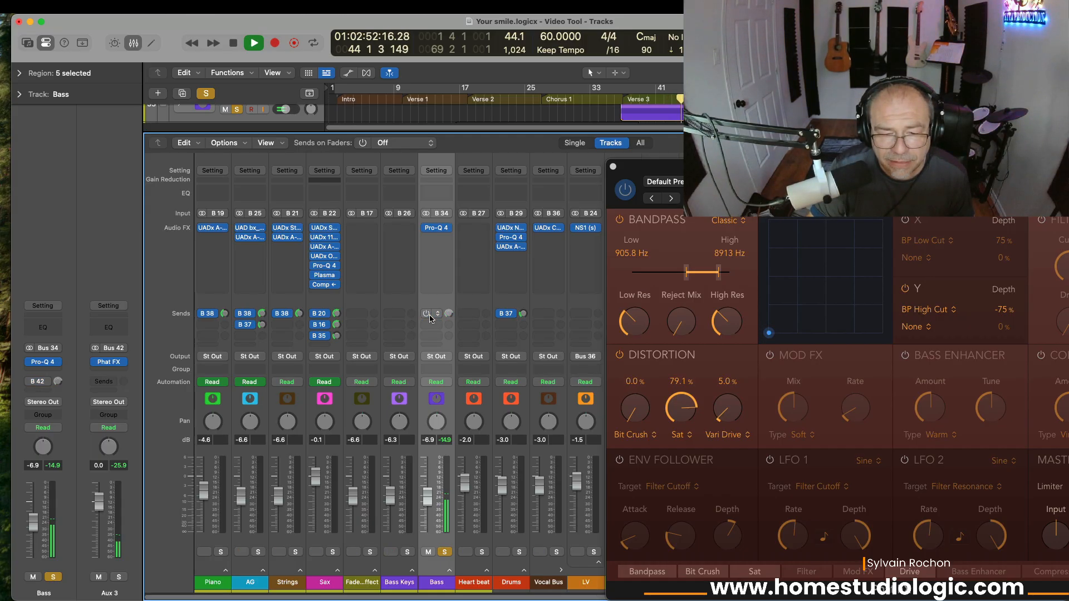
click(429, 315)
Step: Push Phat FX Sat to 100%, then stop playback with the Bass B 42 send re-enabled
drag(679, 413, 678, 388)
click(429, 316)
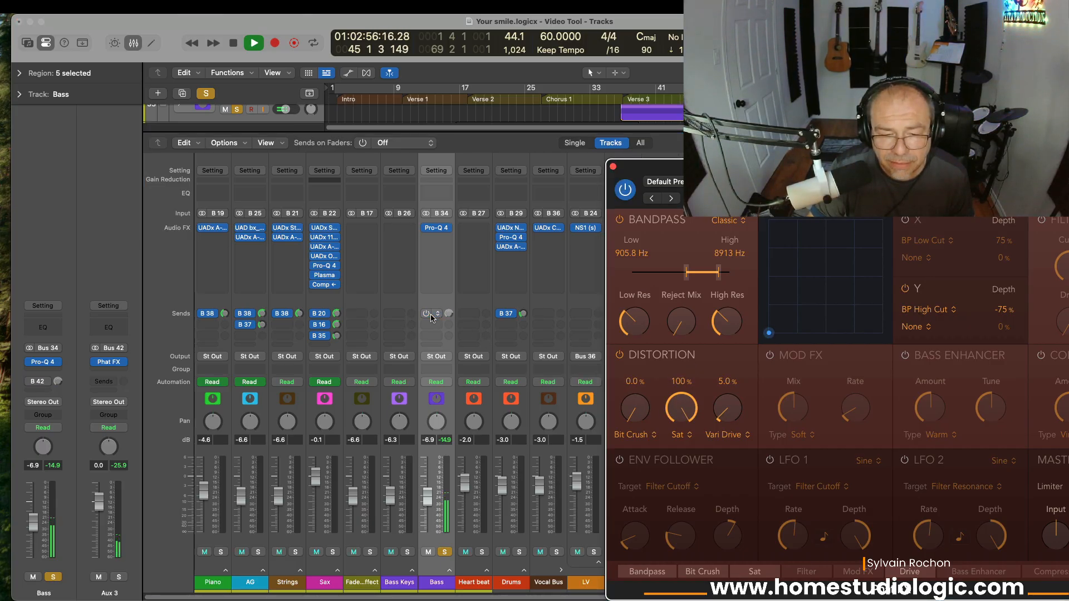
click(429, 315)
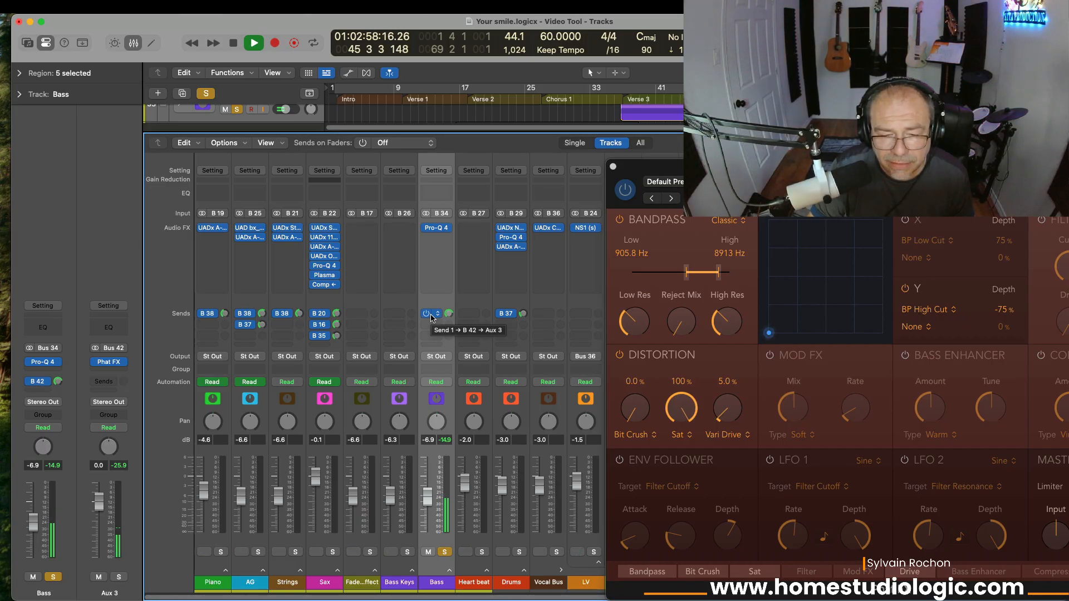
click(430, 315)
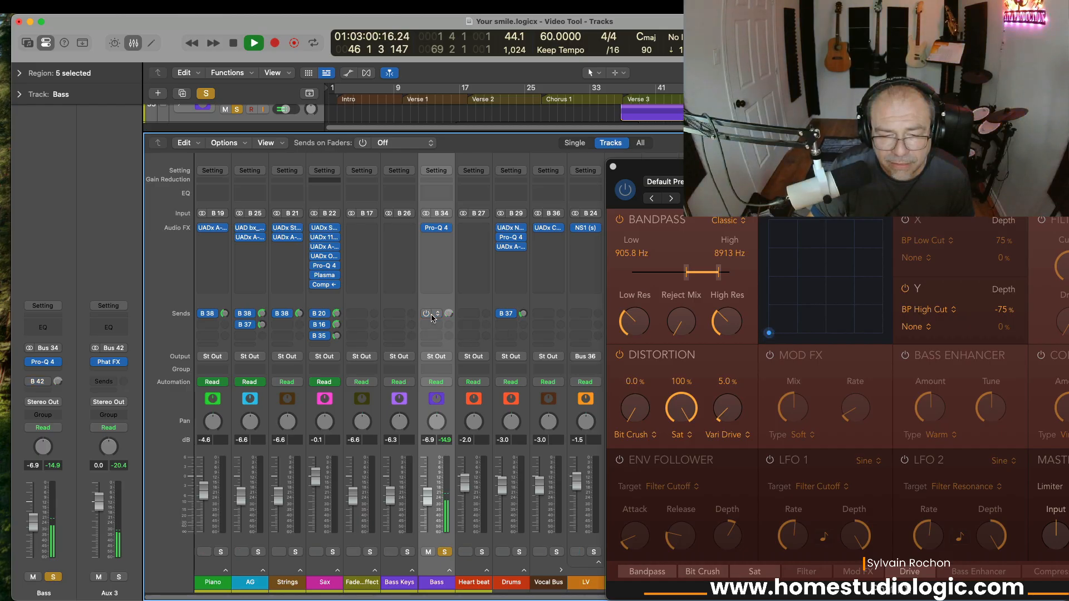
key(space)
click(430, 315)
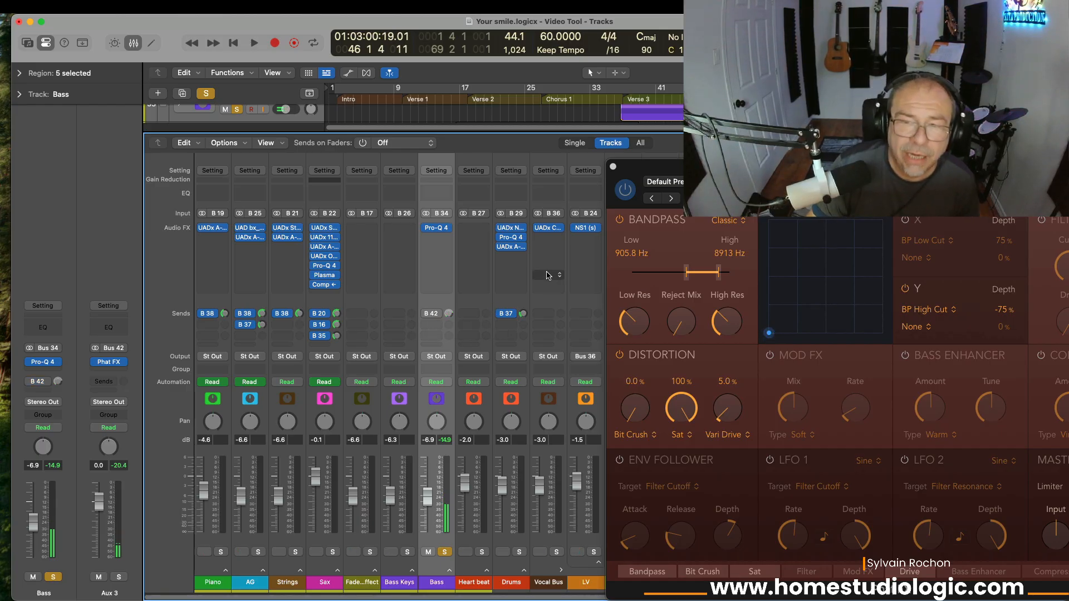
Step: From Verse 3, unsolo the Bass, play the full mix with the B 42 send on, and mute LV
click(618, 102)
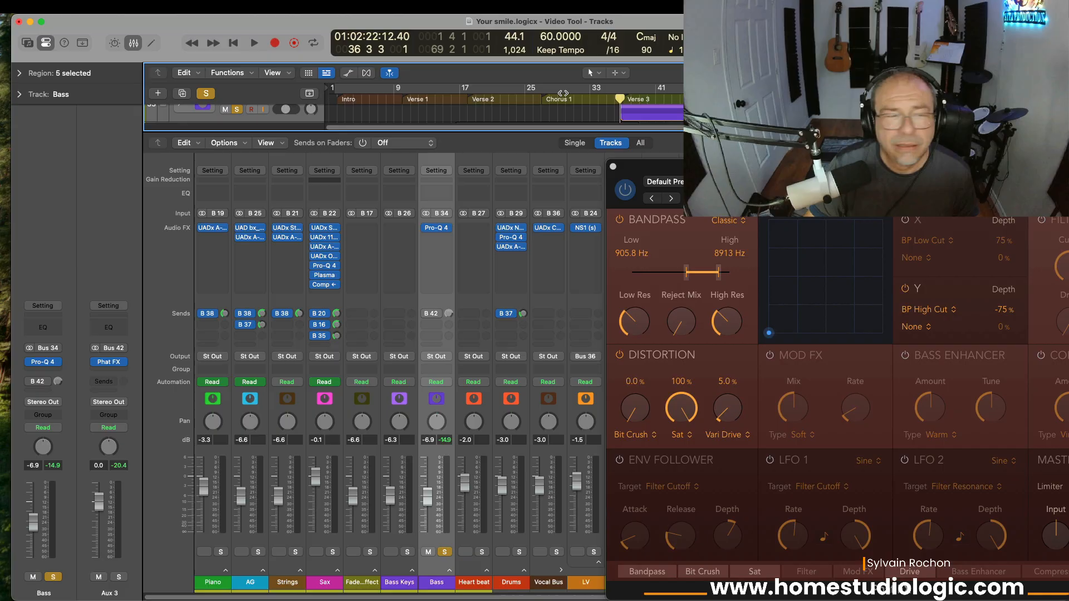
click(210, 93)
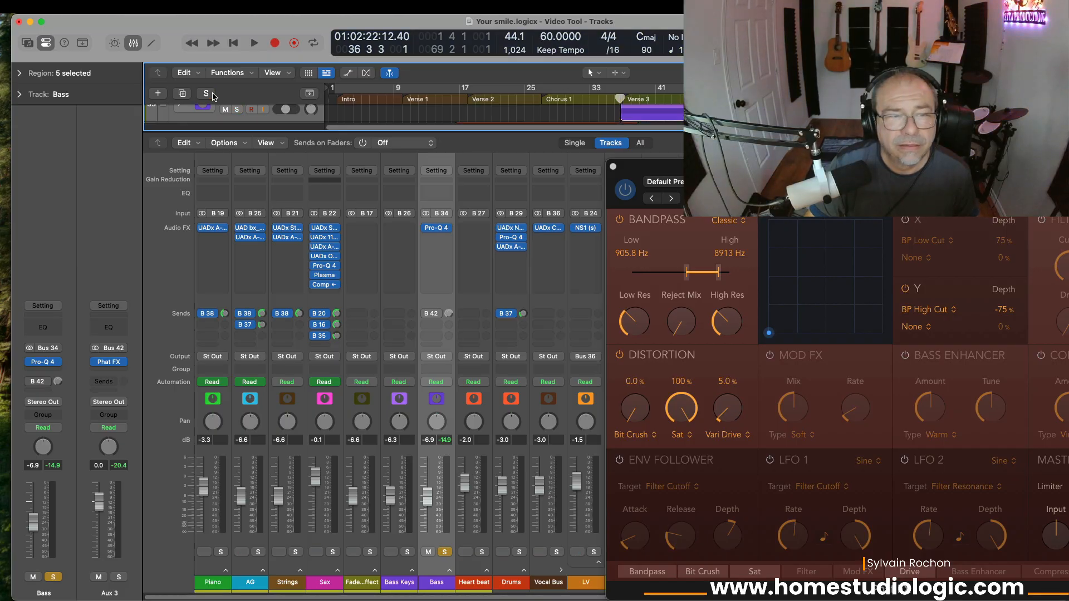
key(space)
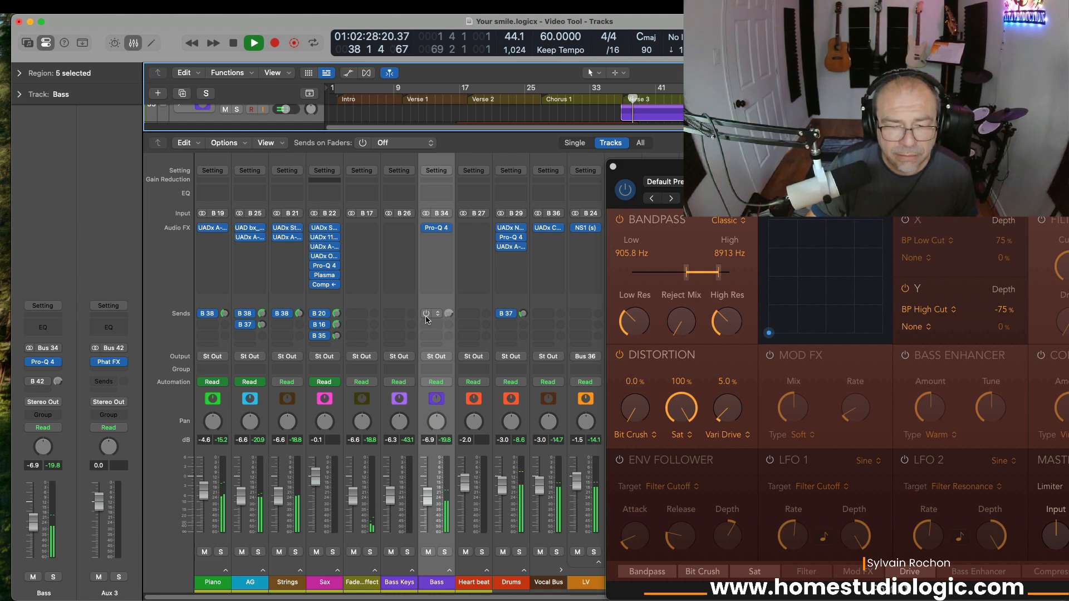
click(426, 314)
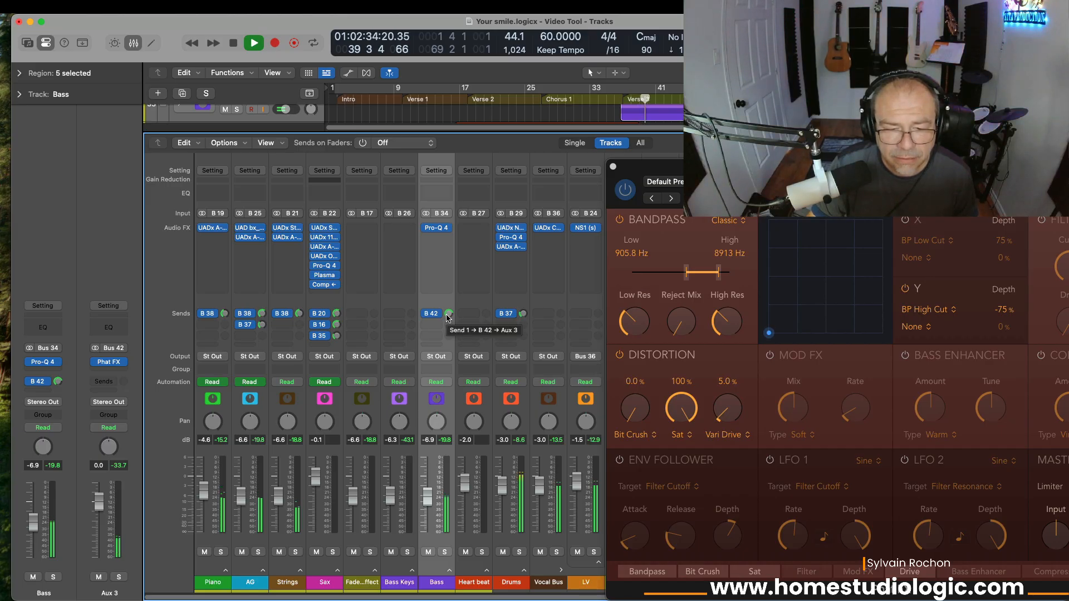
click(581, 554)
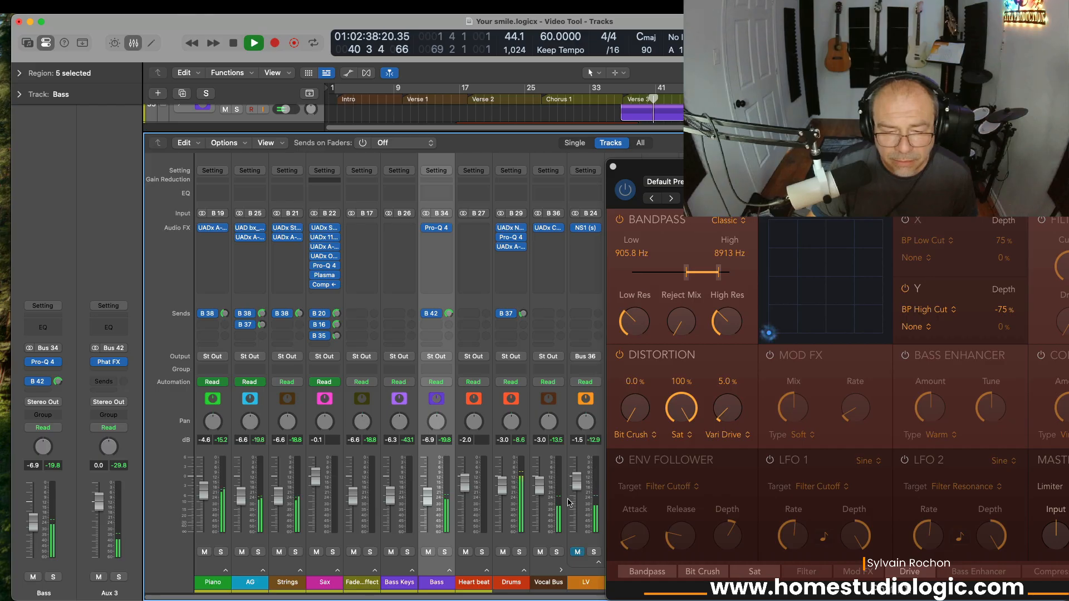
key(space)
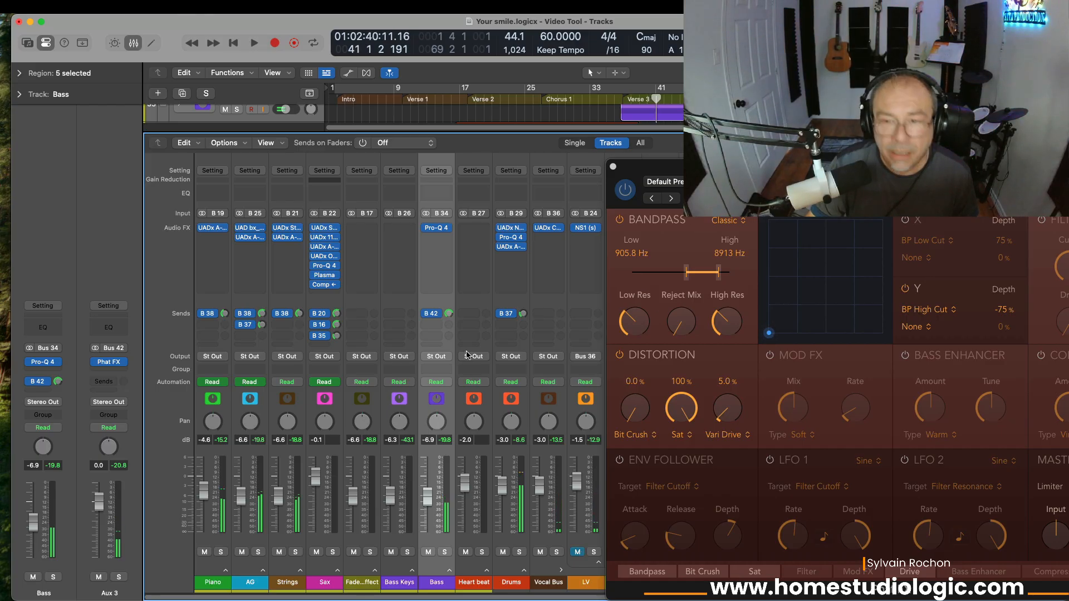
Step: From around bar 39, play the bass with its B 42 send switched off to compare
click(646, 97)
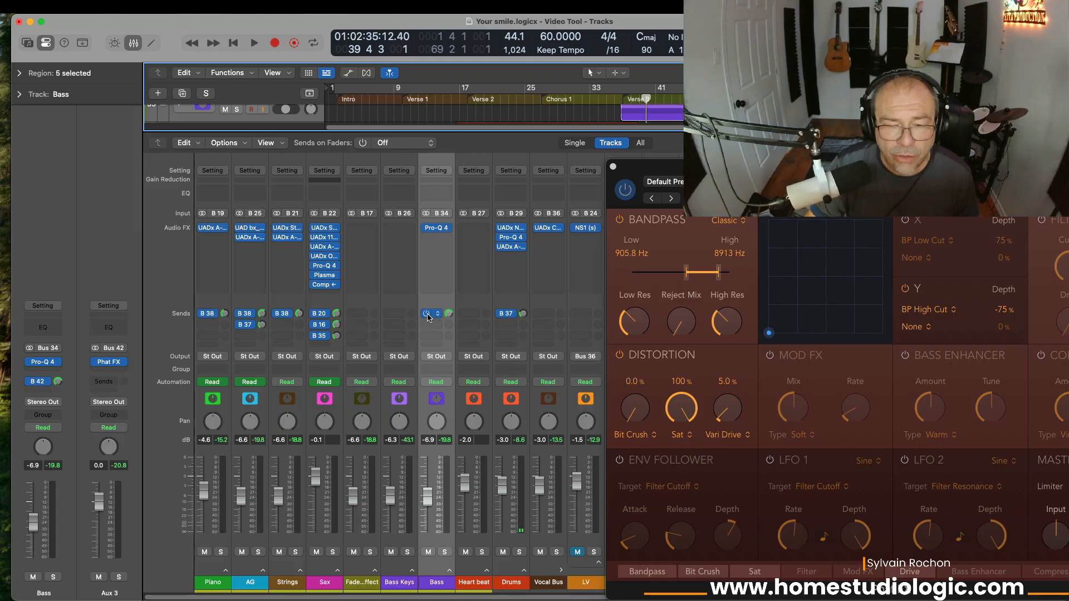
click(427, 314)
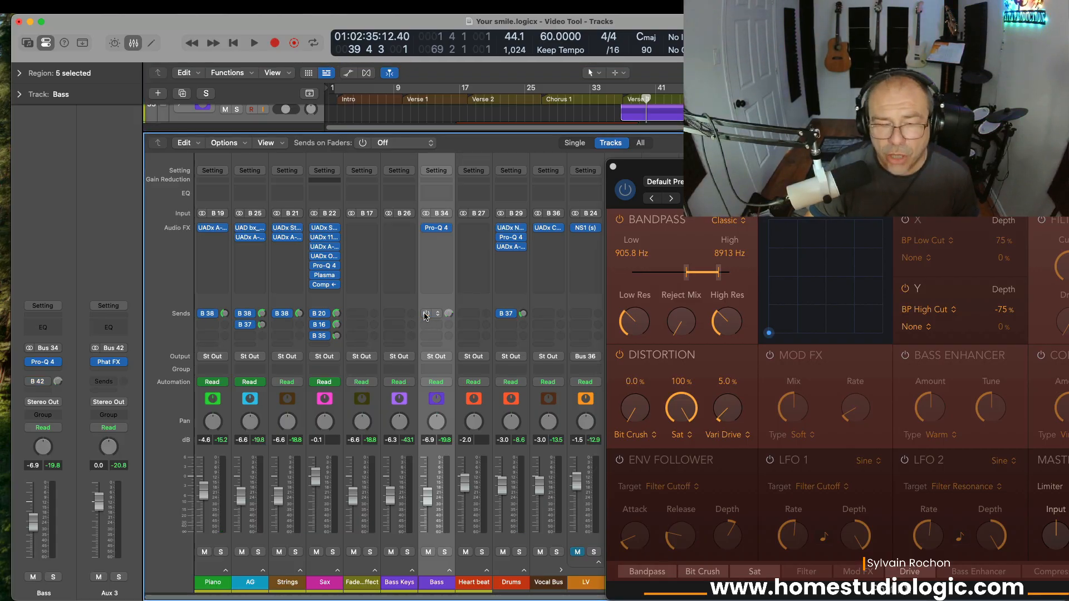
key(space)
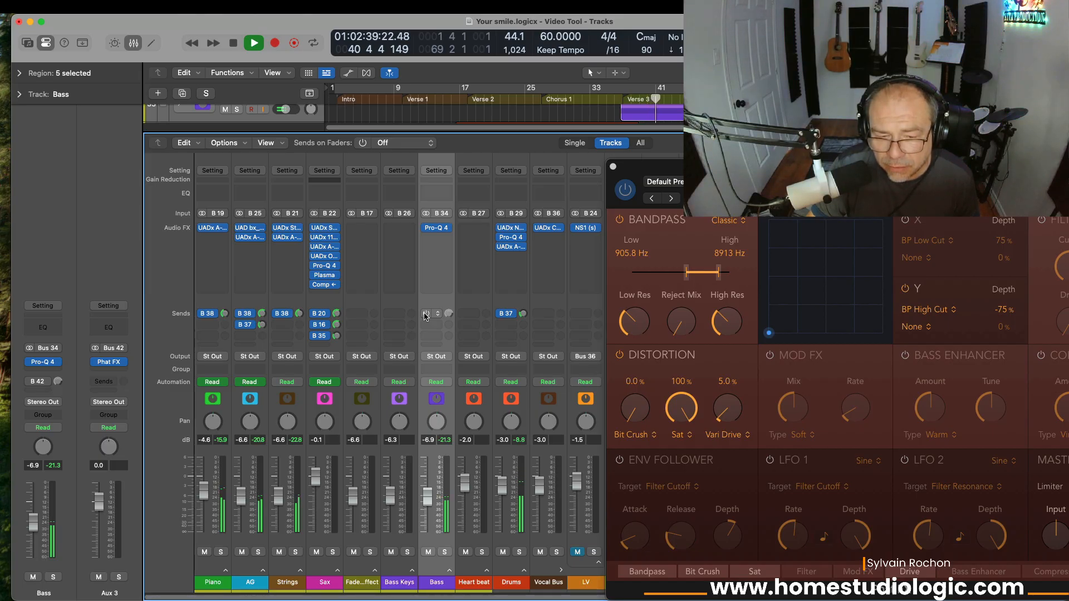
key(space)
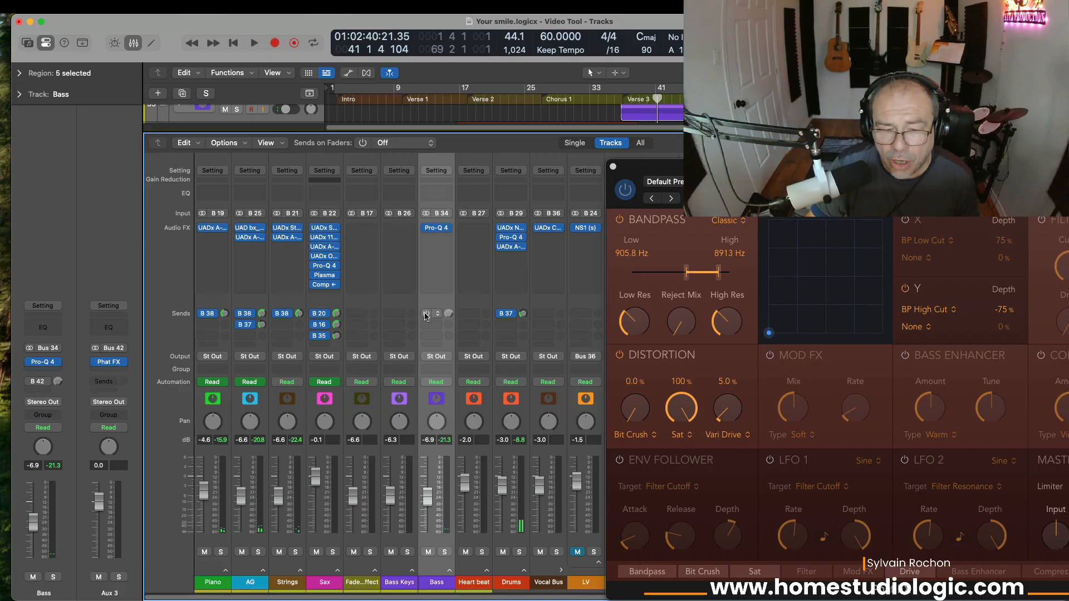
key(space)
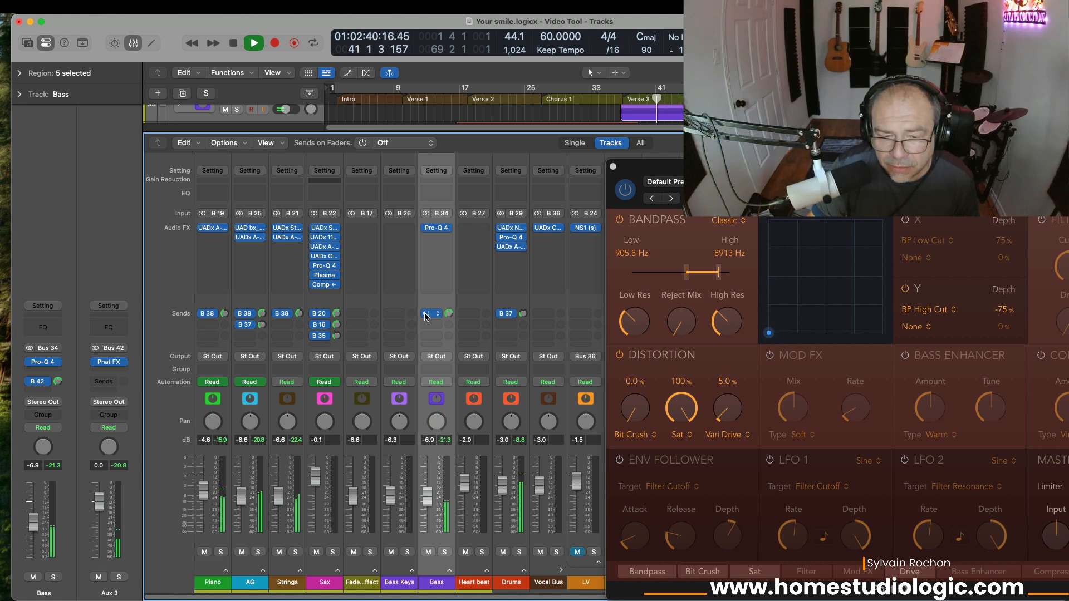
key(space)
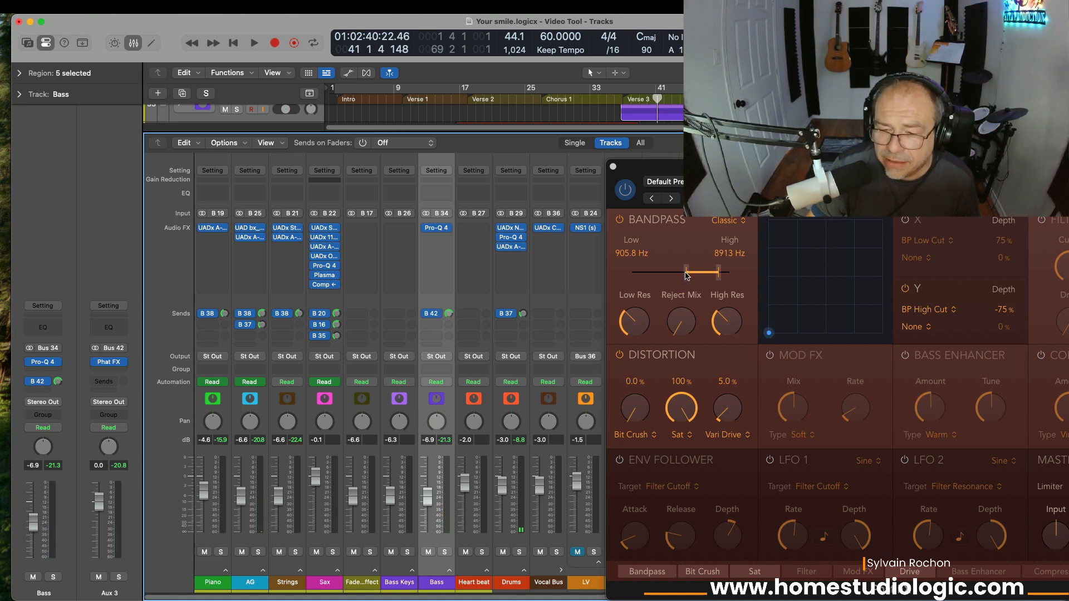
Step: Lower the Bandpass low cutoff to 532.1 Hz and compare the Bass send on and off
drag(687, 275, 678, 278)
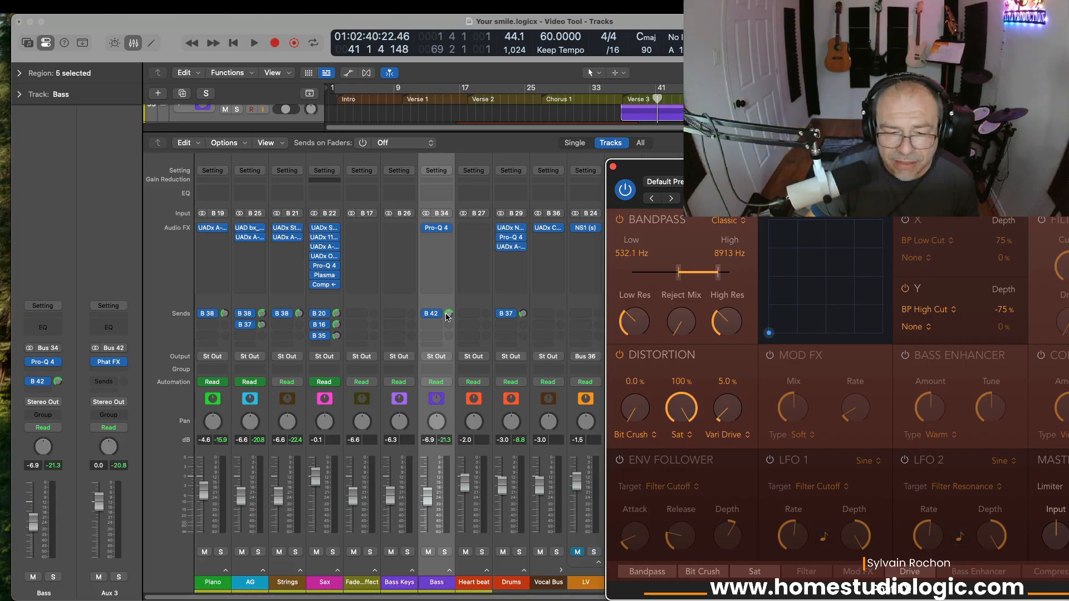
key(space)
click(424, 318)
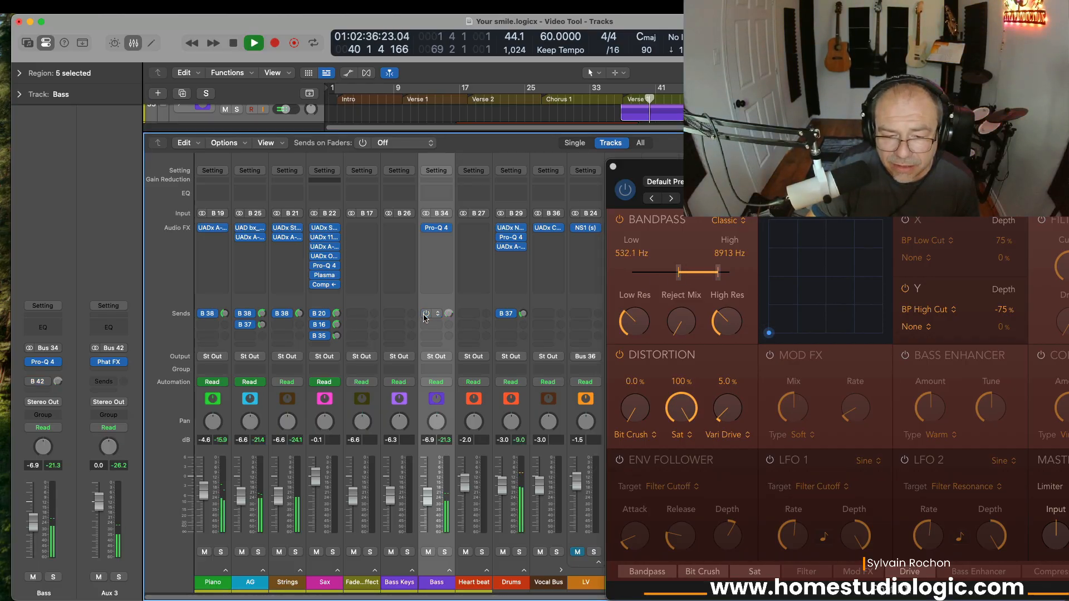
click(424, 318)
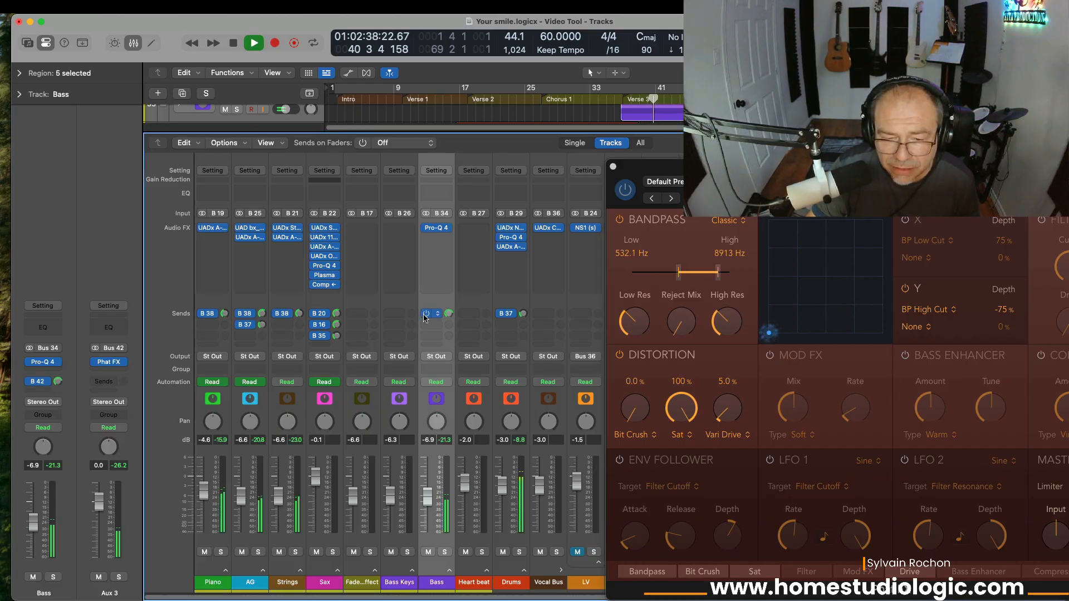
click(424, 317)
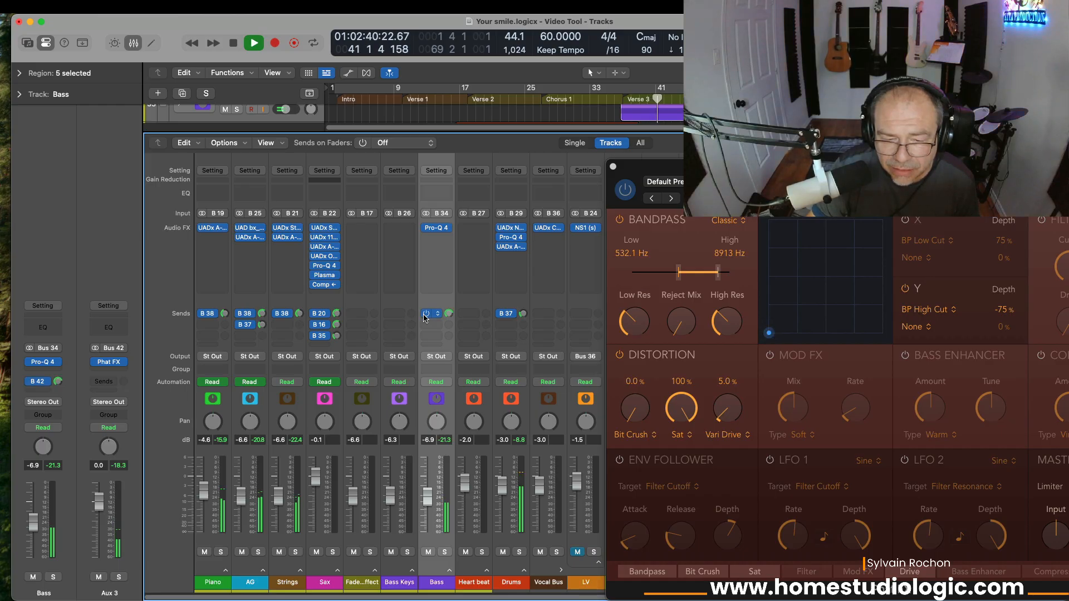
key(space)
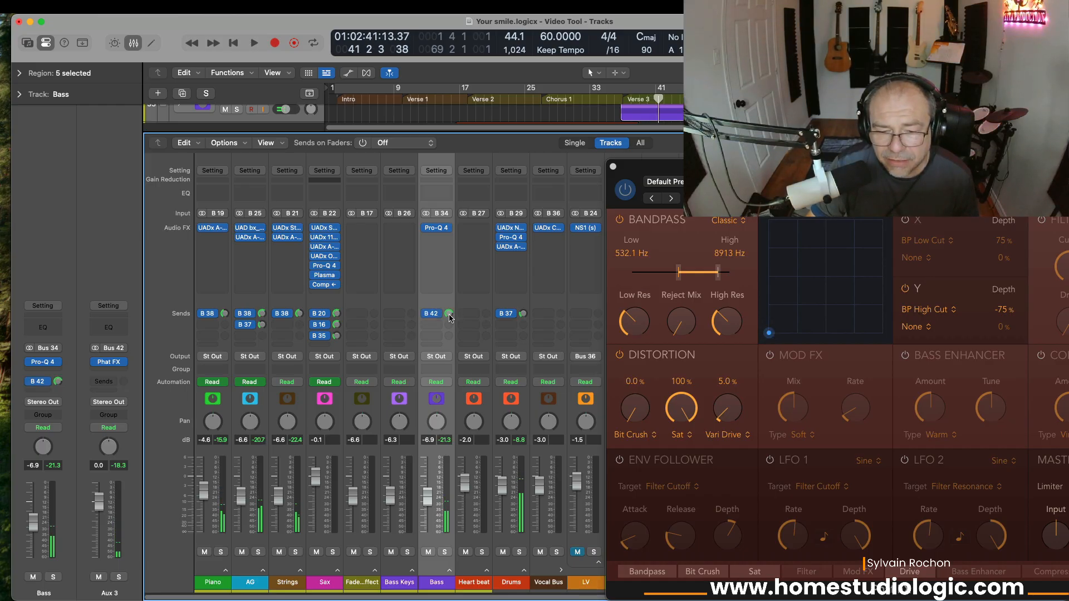
Step: Raise the Bass B 42 send level and compare with and without it from bar 39
drag(450, 315, 453, 292)
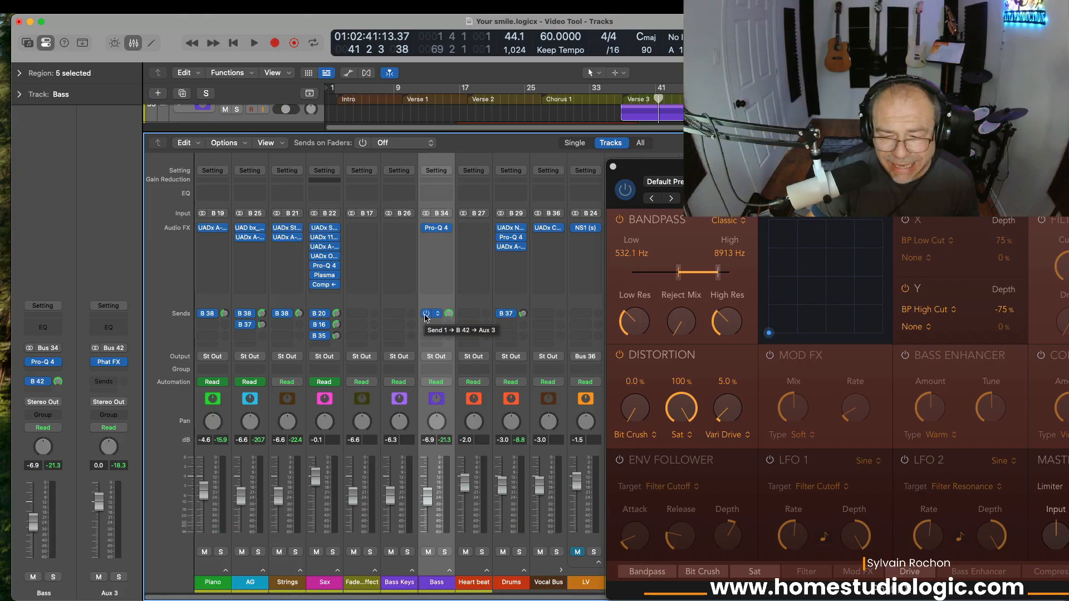
key(space)
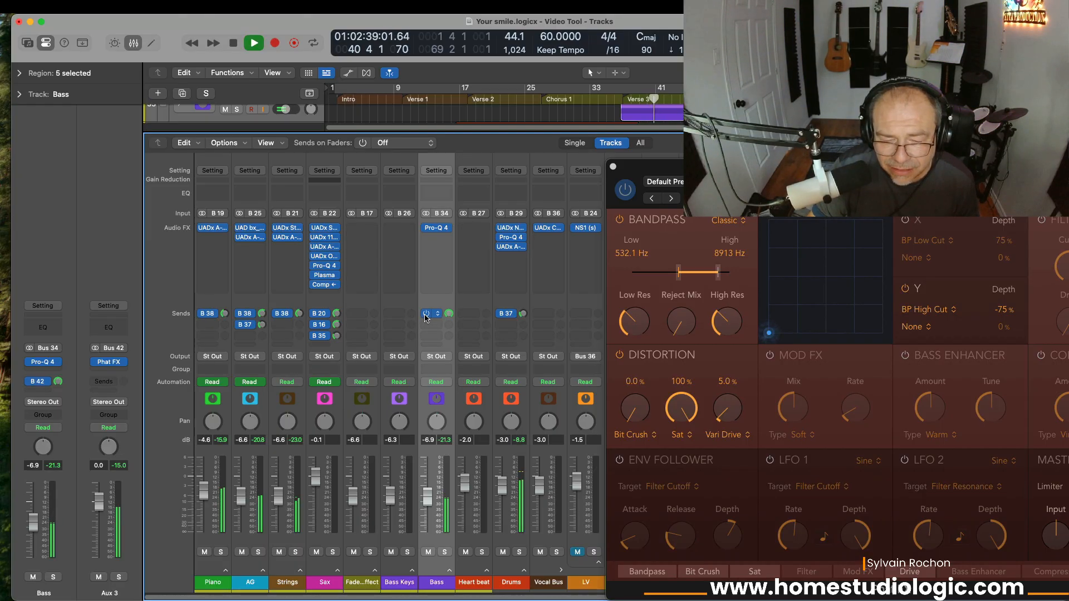
click(426, 315)
key(space)
key(space)
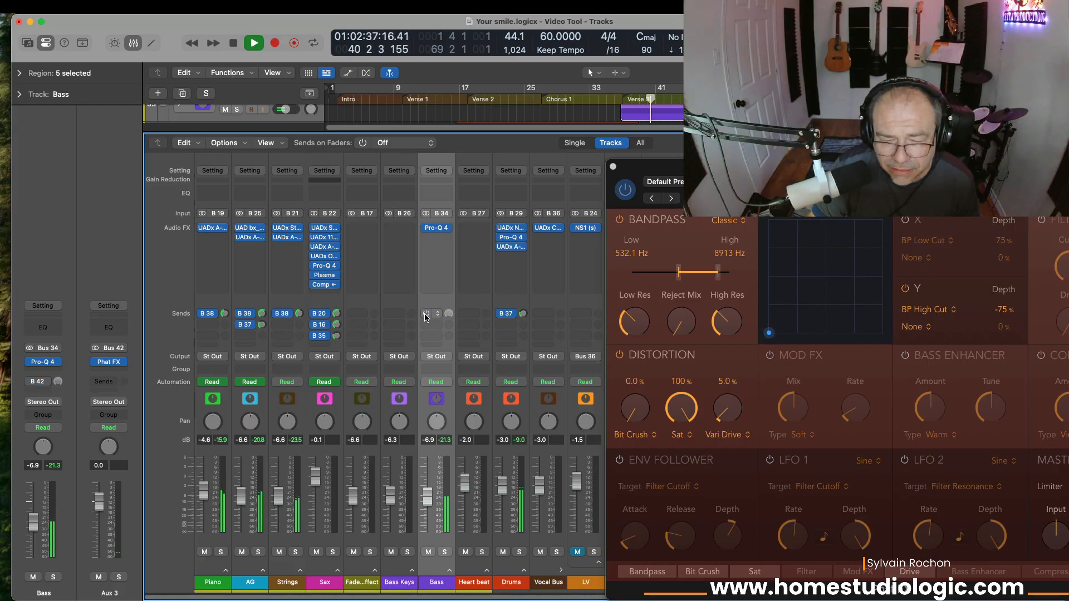
click(425, 315)
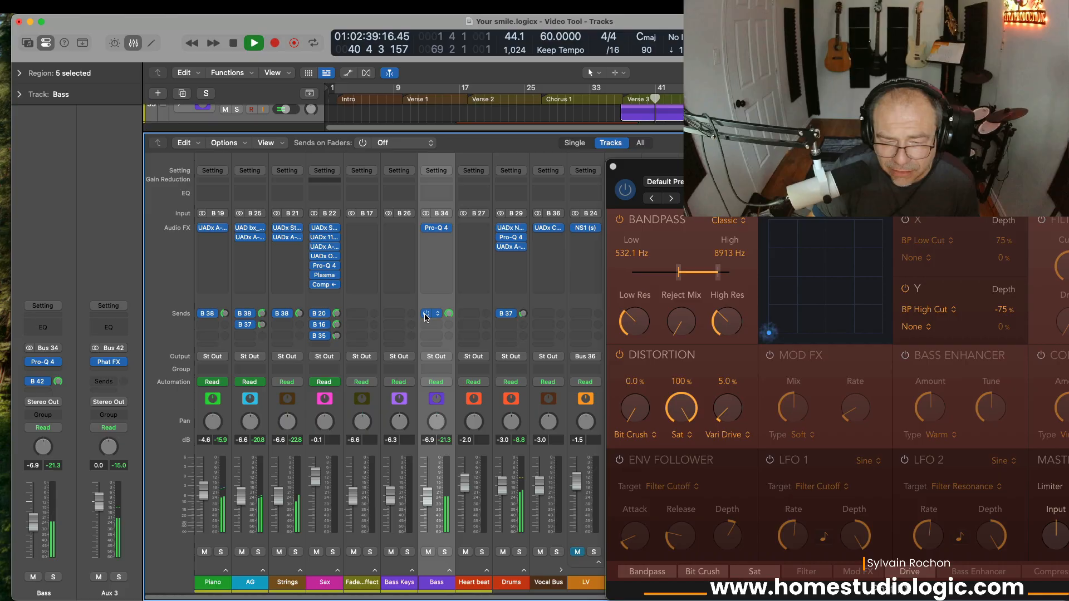
key(space)
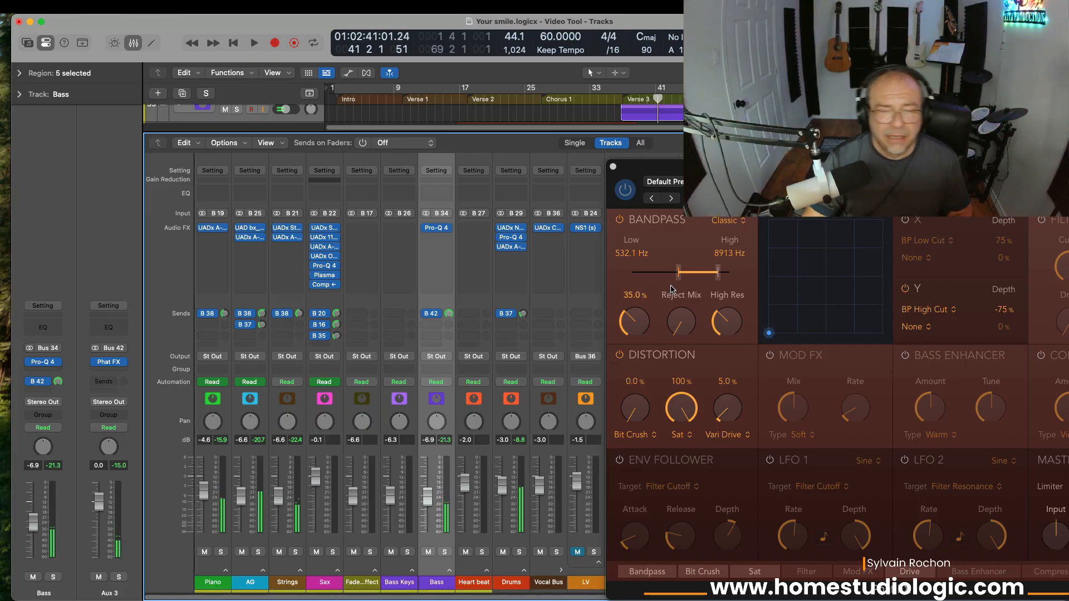
Step: Solo the Bass and play it, bypassing and re-enabling the B 42 send to compare
mouse_move(618, 303)
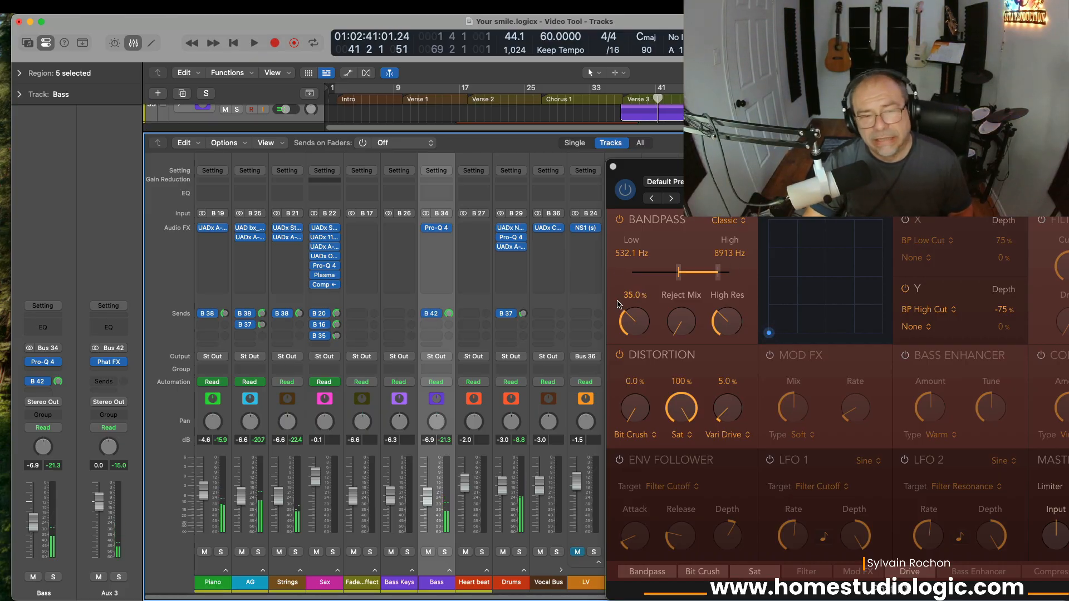
click(443, 552)
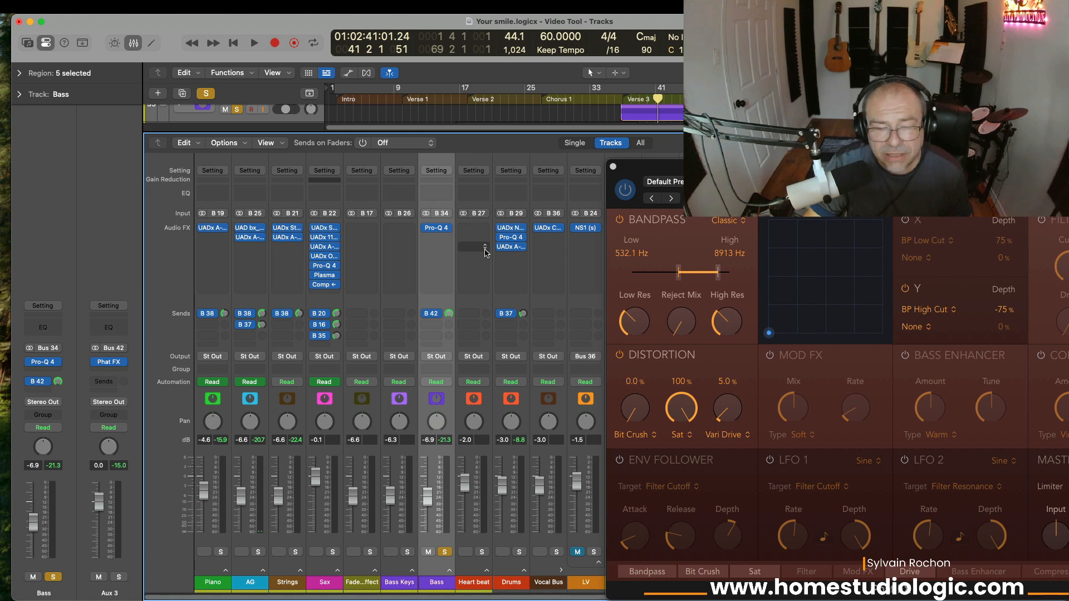
key(space)
click(425, 313)
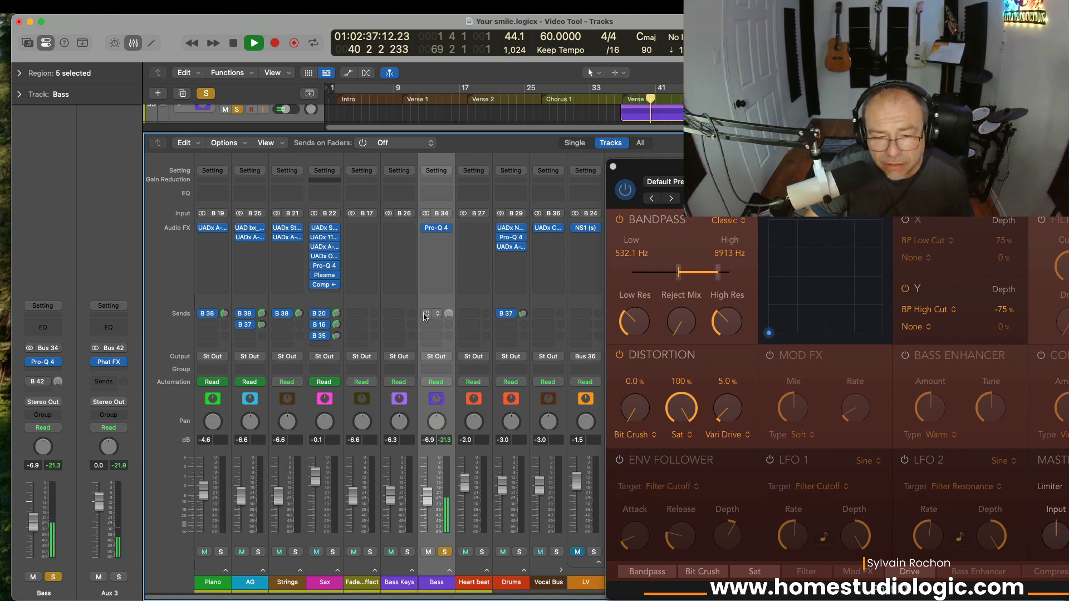
click(424, 313)
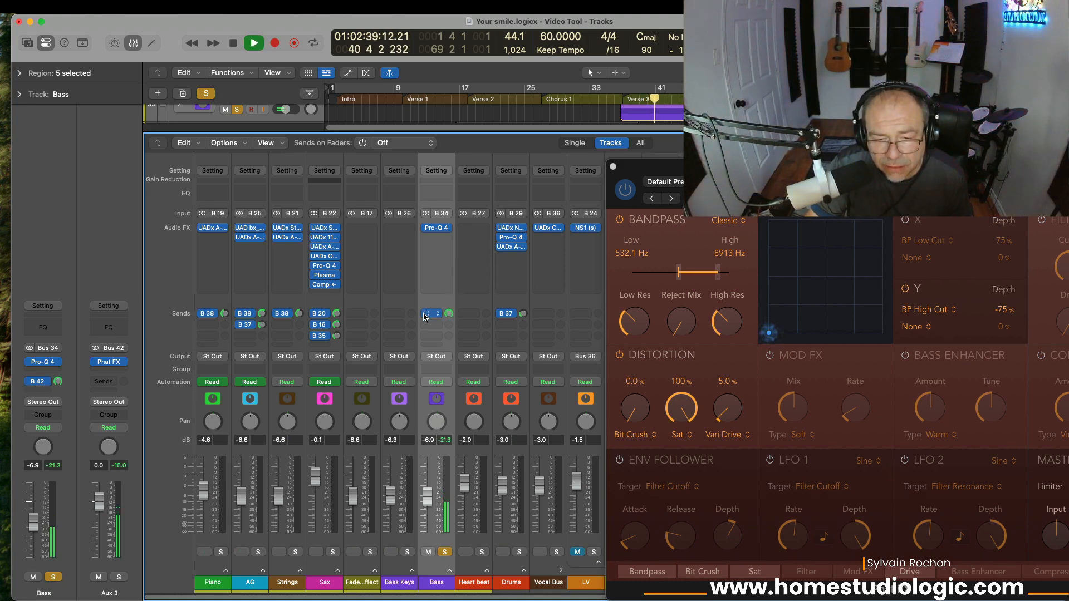
click(424, 314)
click(424, 313)
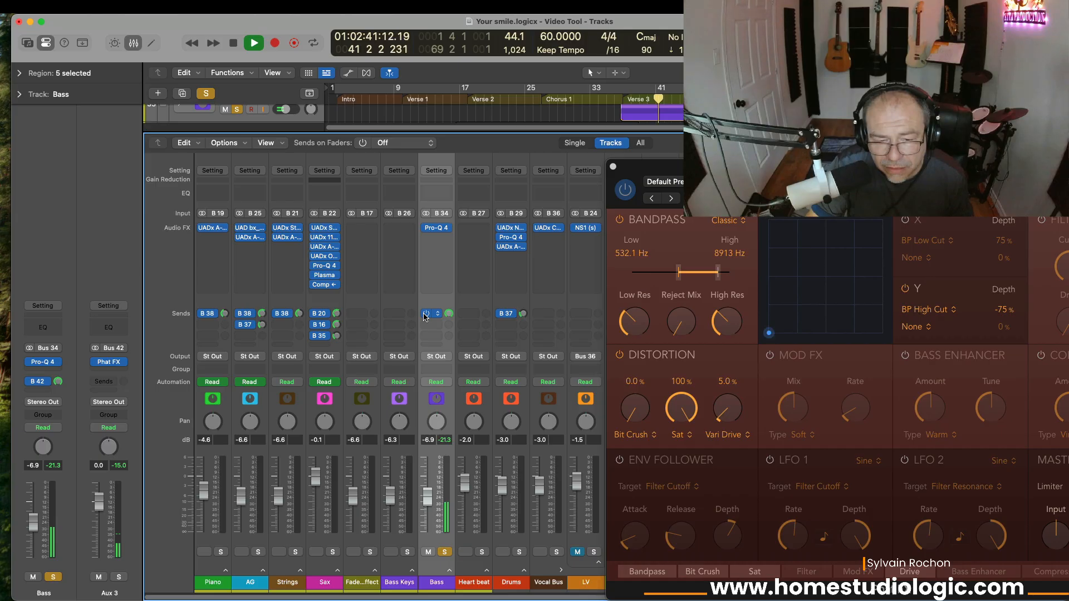
key(space)
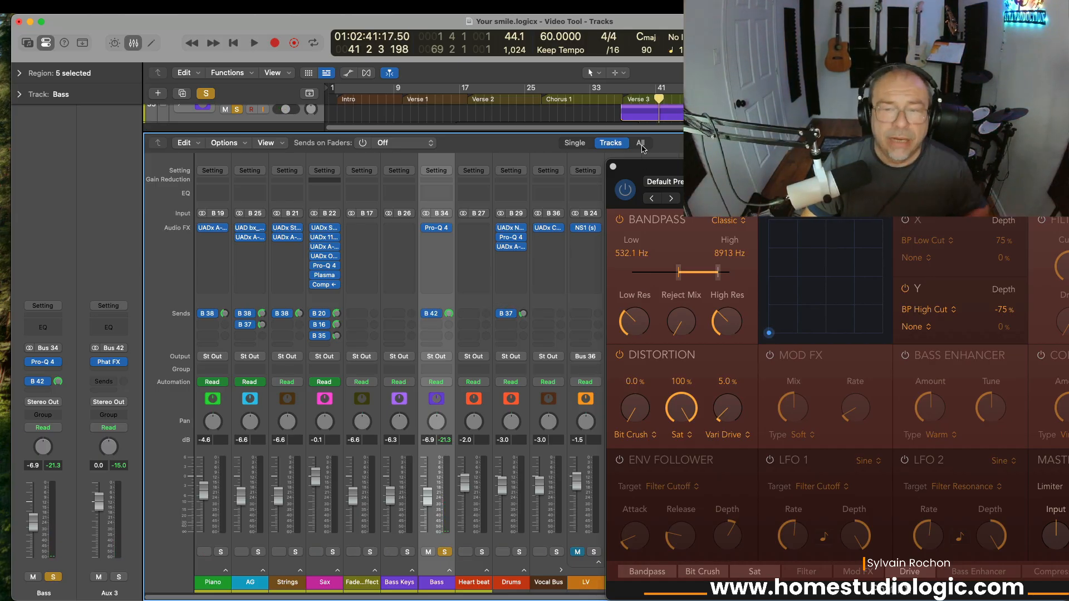
Step: Slide the Phat FX window left to show its full header and more mixer channels
drag(665, 163, 526, 163)
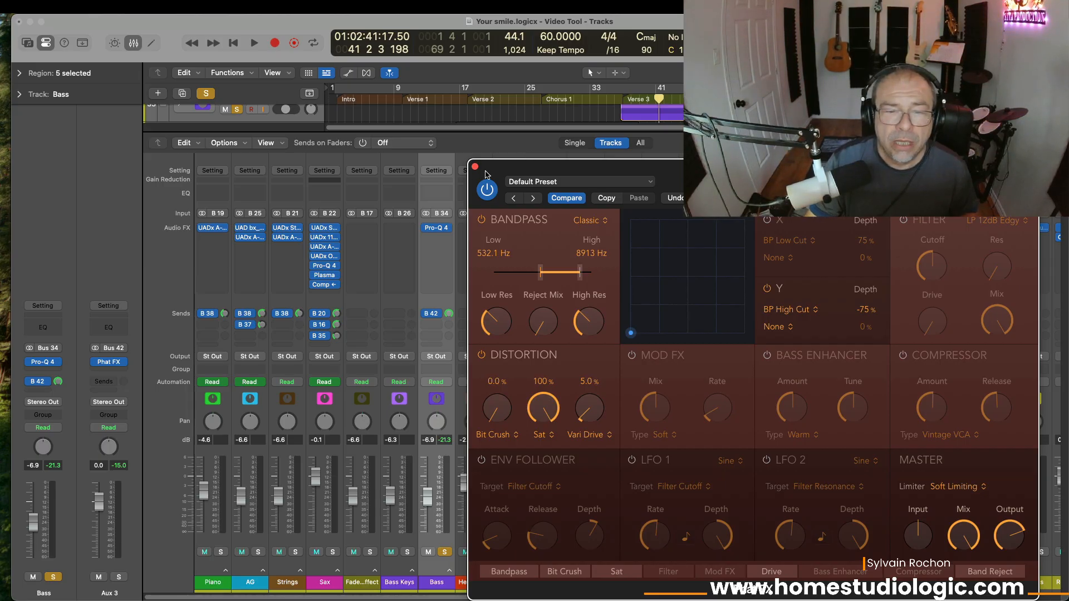
drag(512, 171, 416, 171)
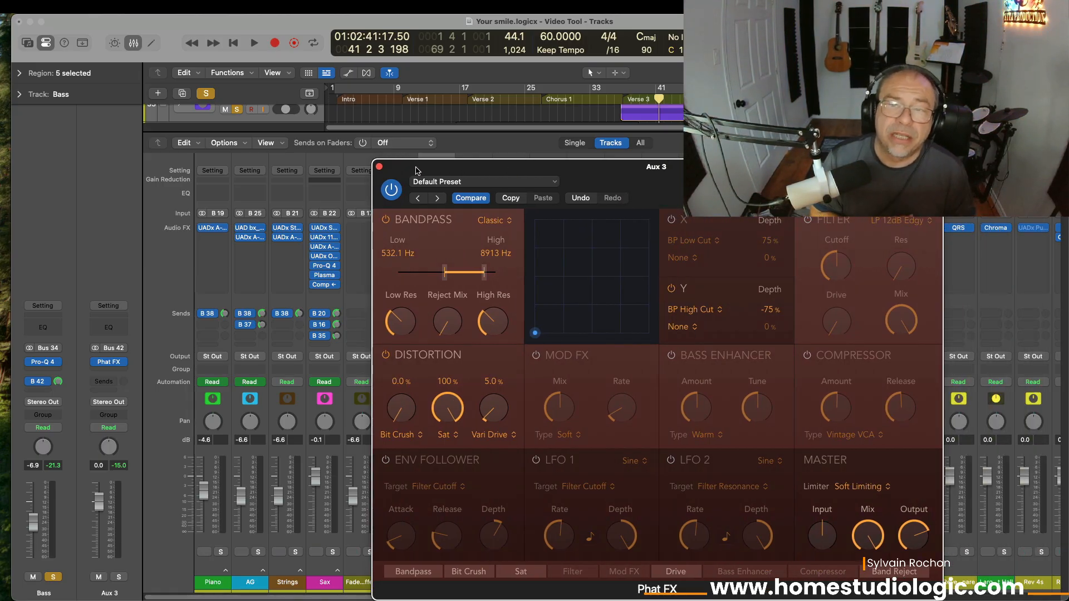